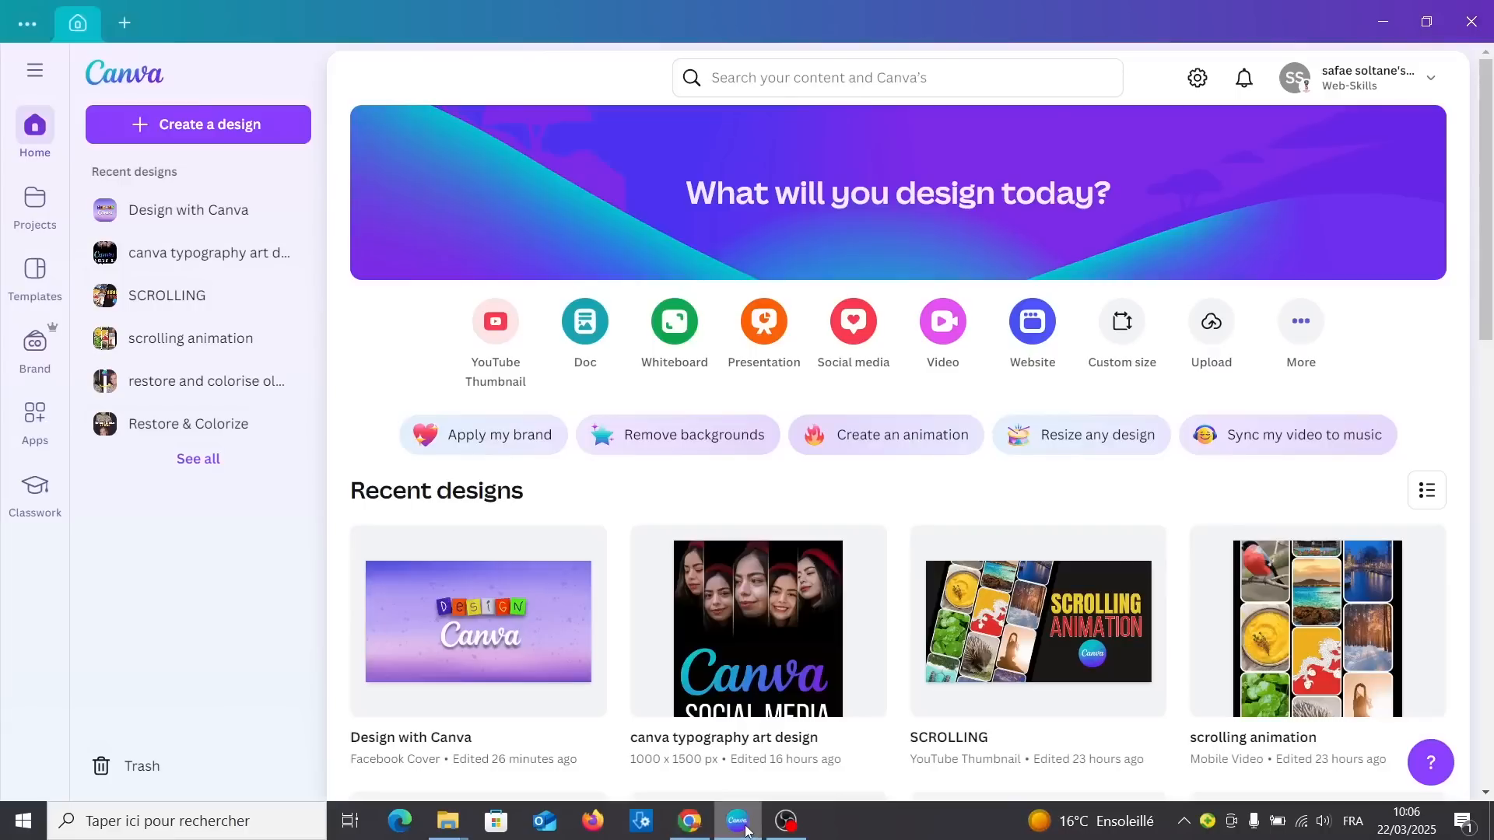
- Create a blank 1000 × 1000 px design and search its elements for "paper hole"
click(1116, 325)
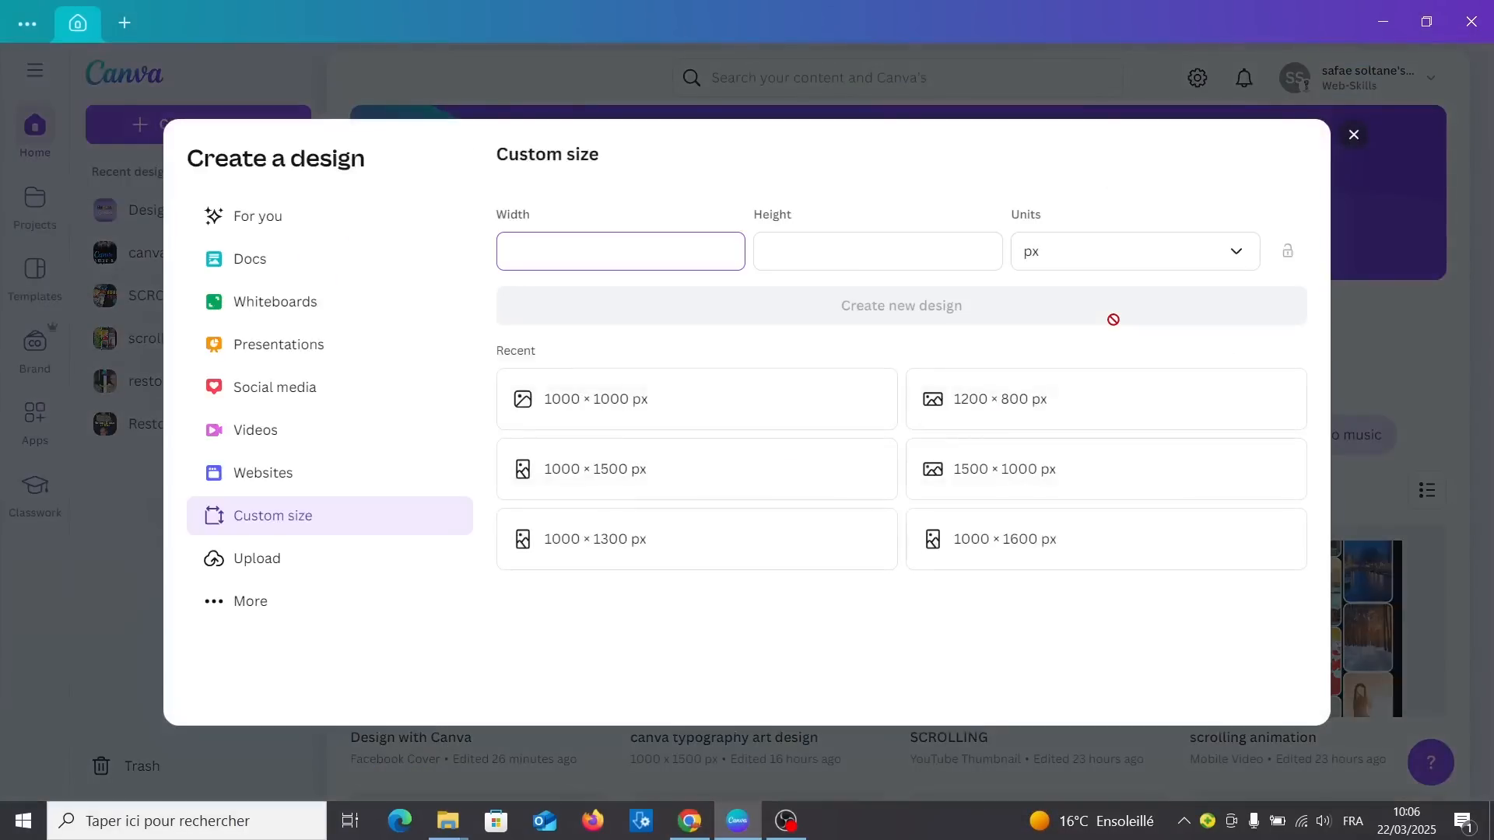
click(661, 412)
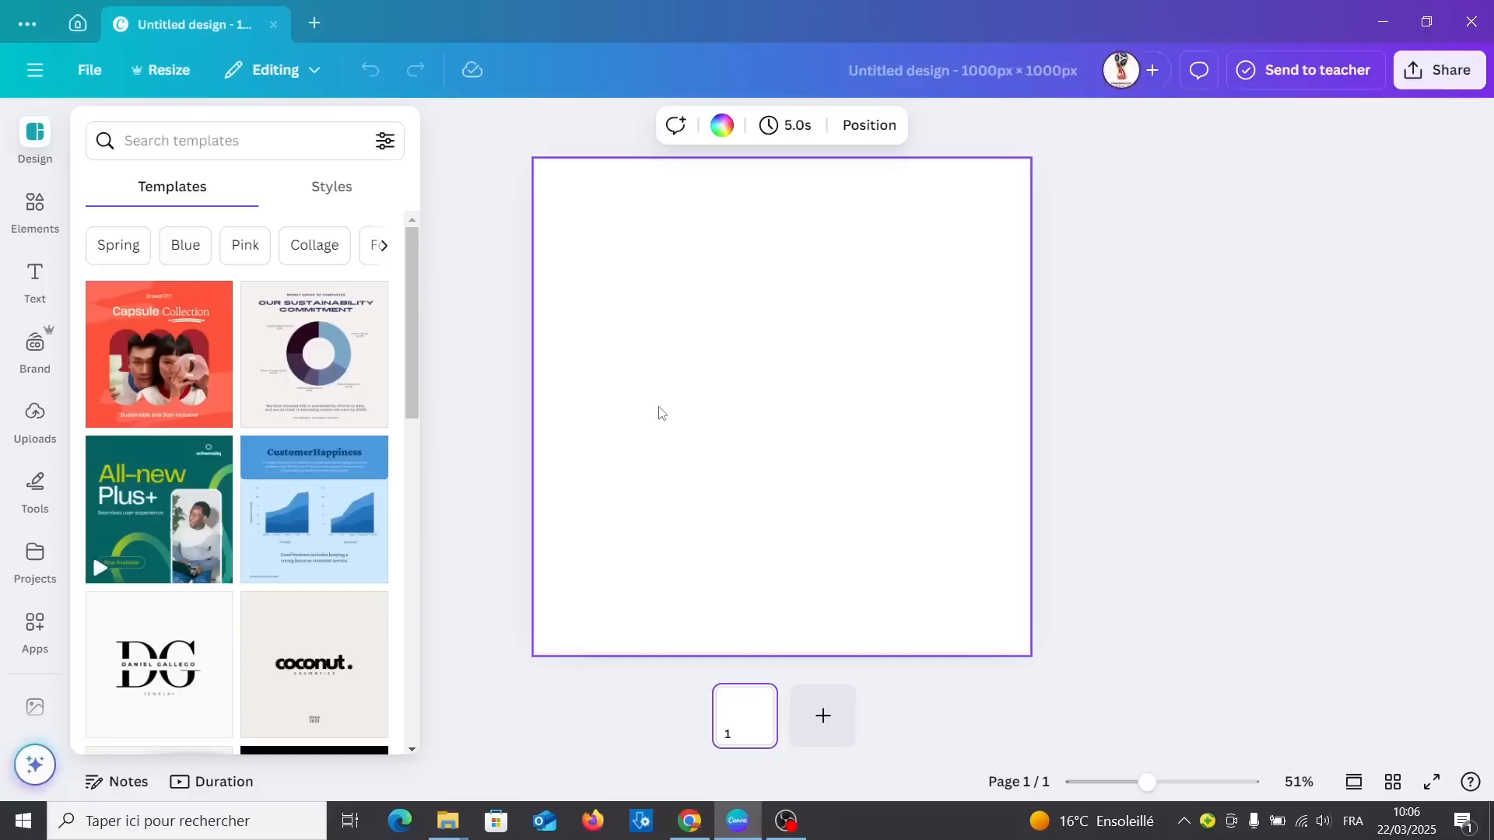
click(35, 211)
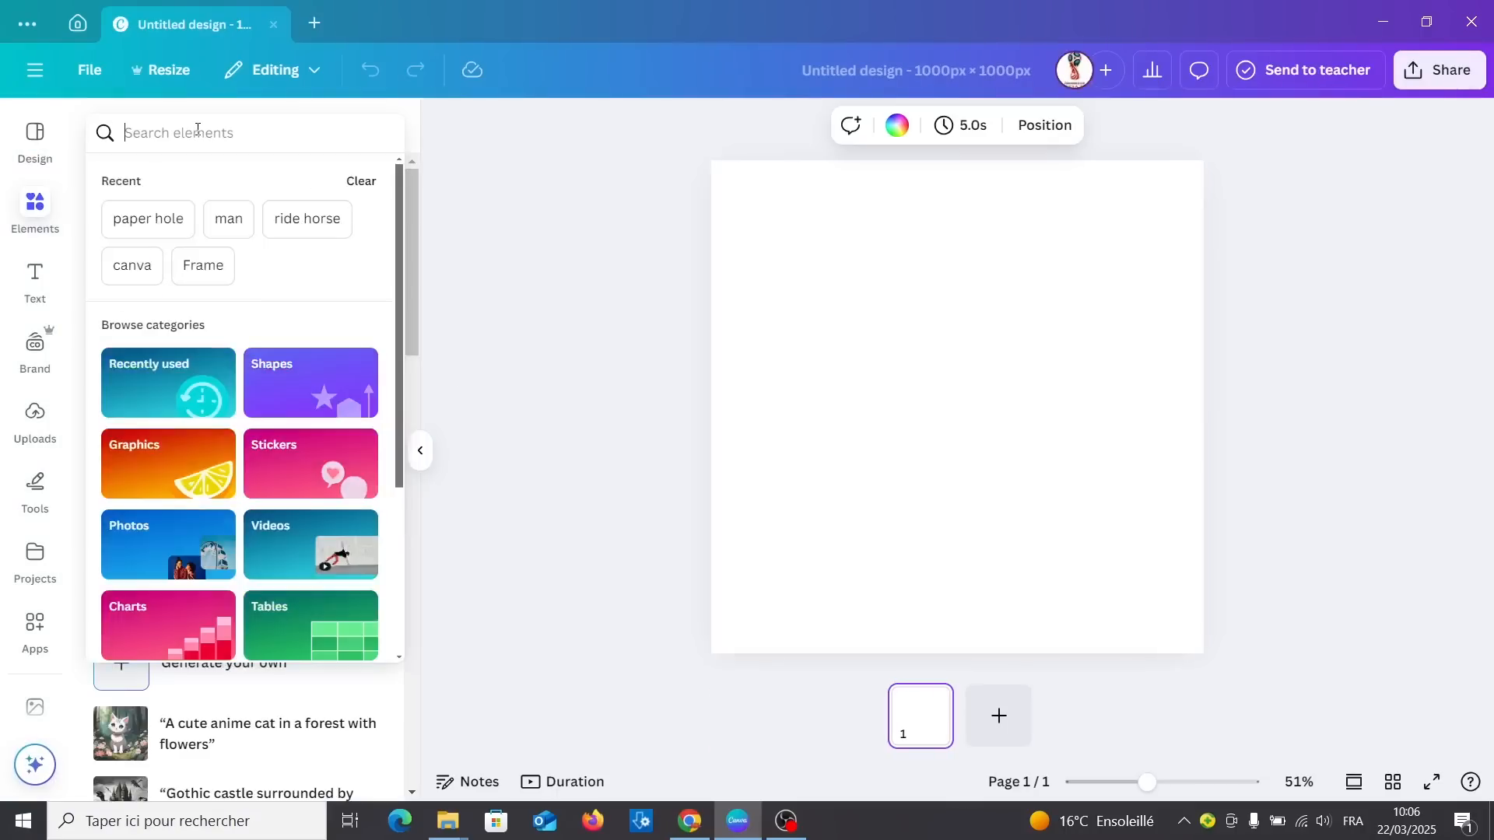
click(197, 132)
text(paper hole)
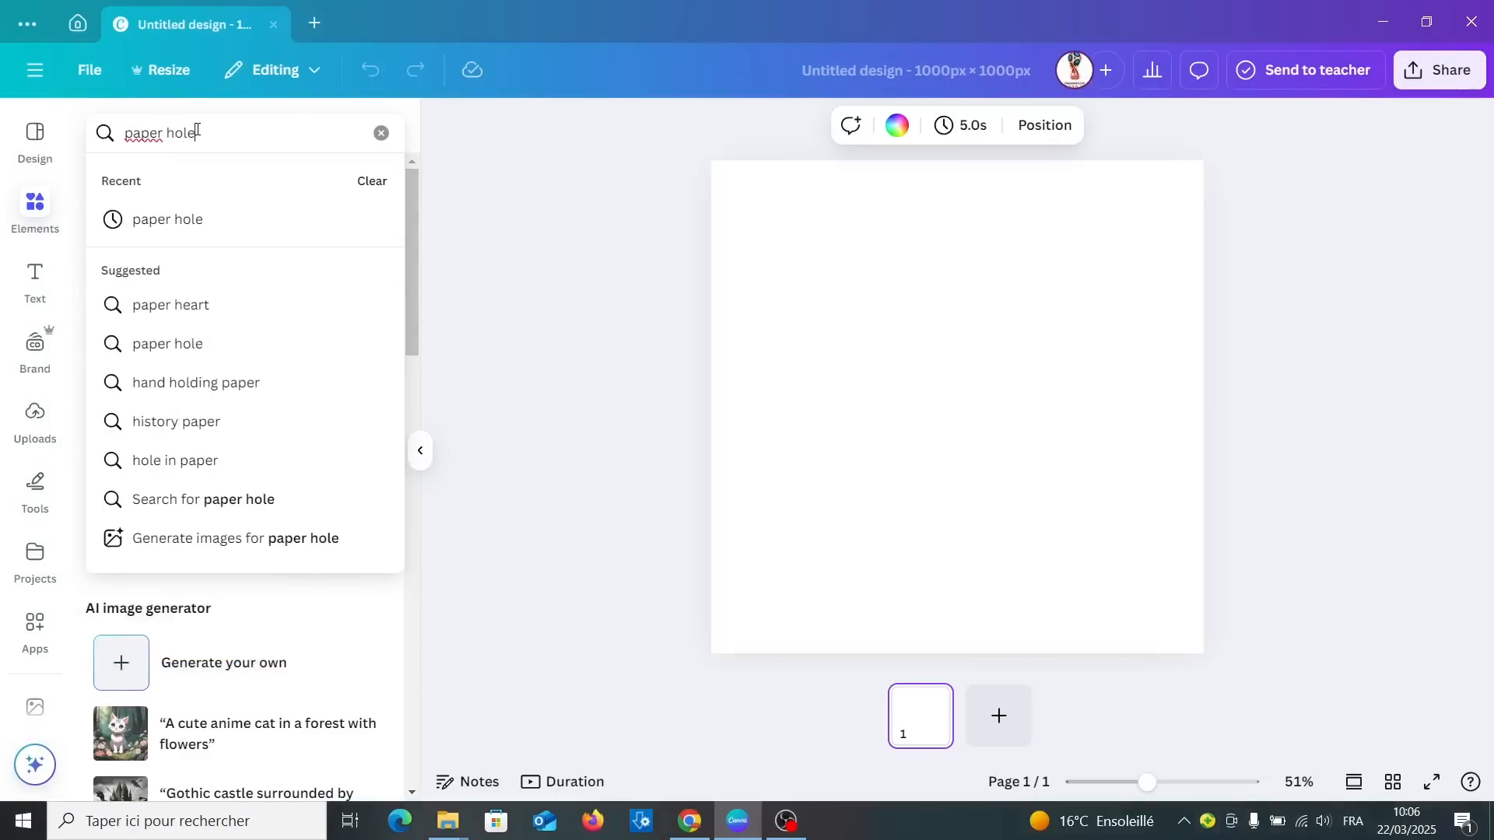
key(Return)
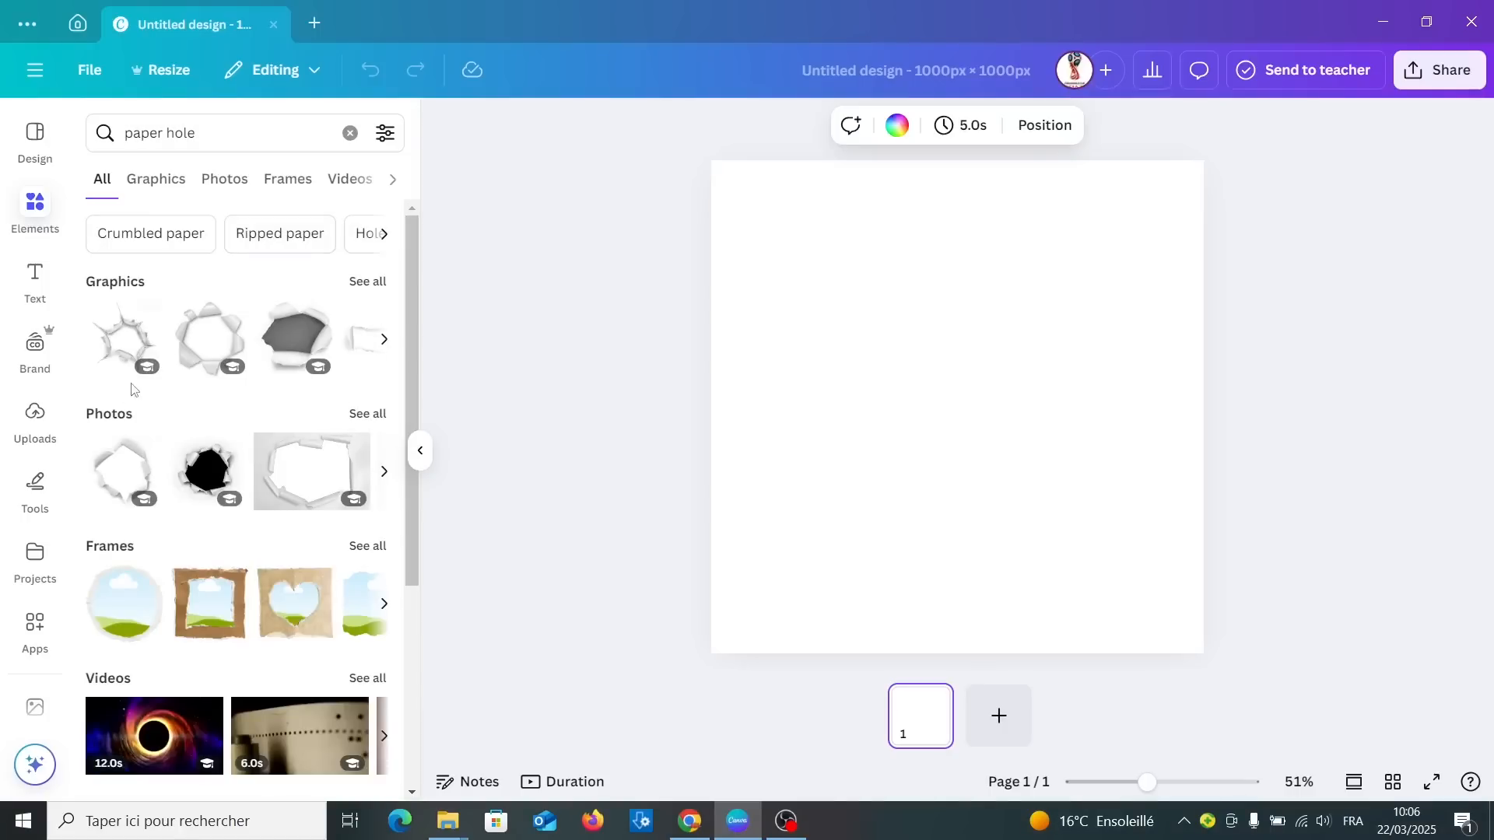
- Add the first torn paper hole graphic from the results and enlarge it to fill most of the page
click(133, 340)
drag(953, 405, 920, 405)
drag(1087, 205, 1148, 177)
drag(1015, 368, 1016, 379)
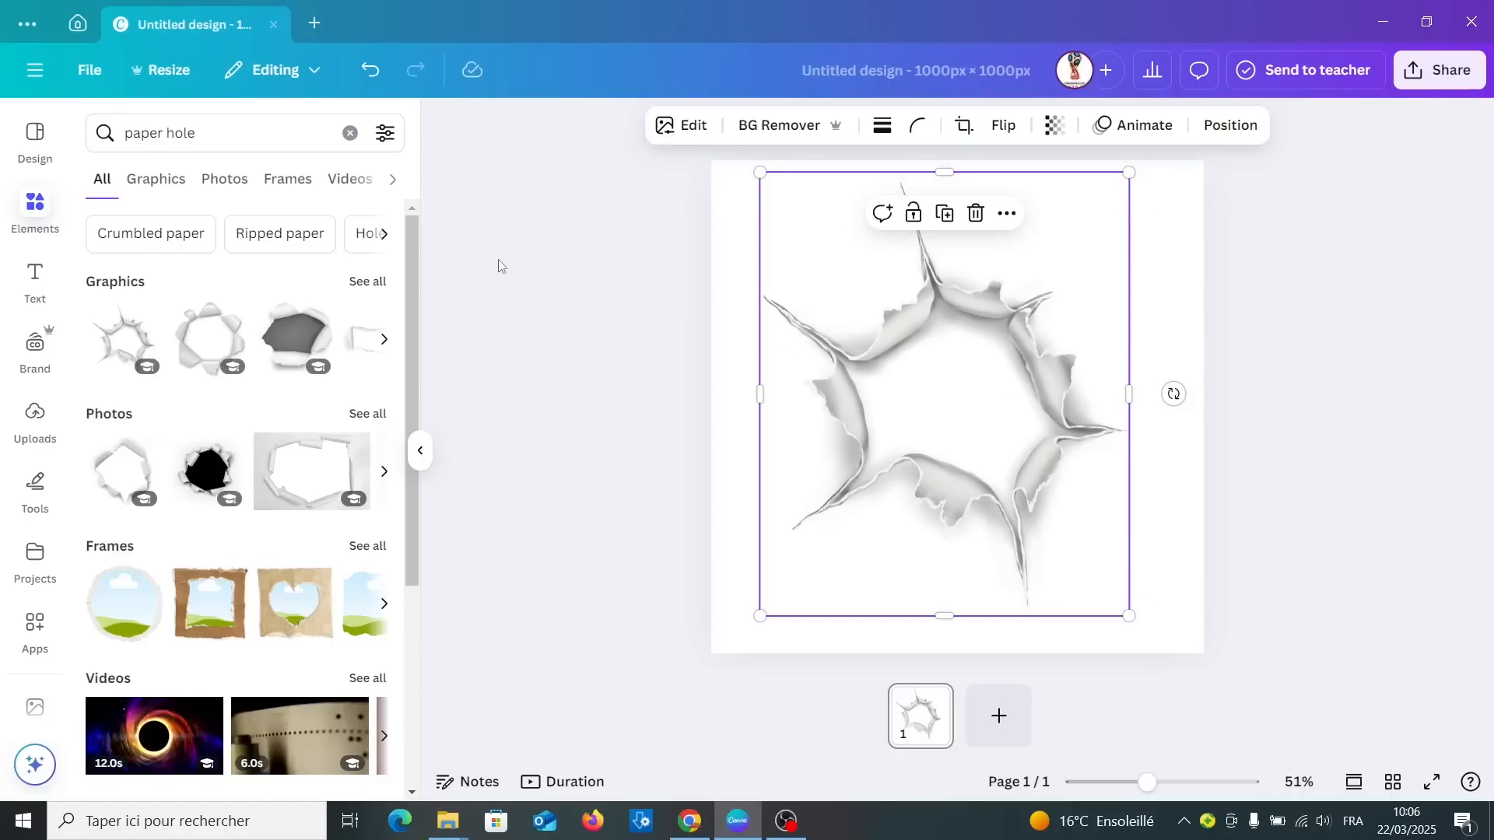
- Insert the racehorse and jockey photo from the recently used elements and remove its background
click(350, 134)
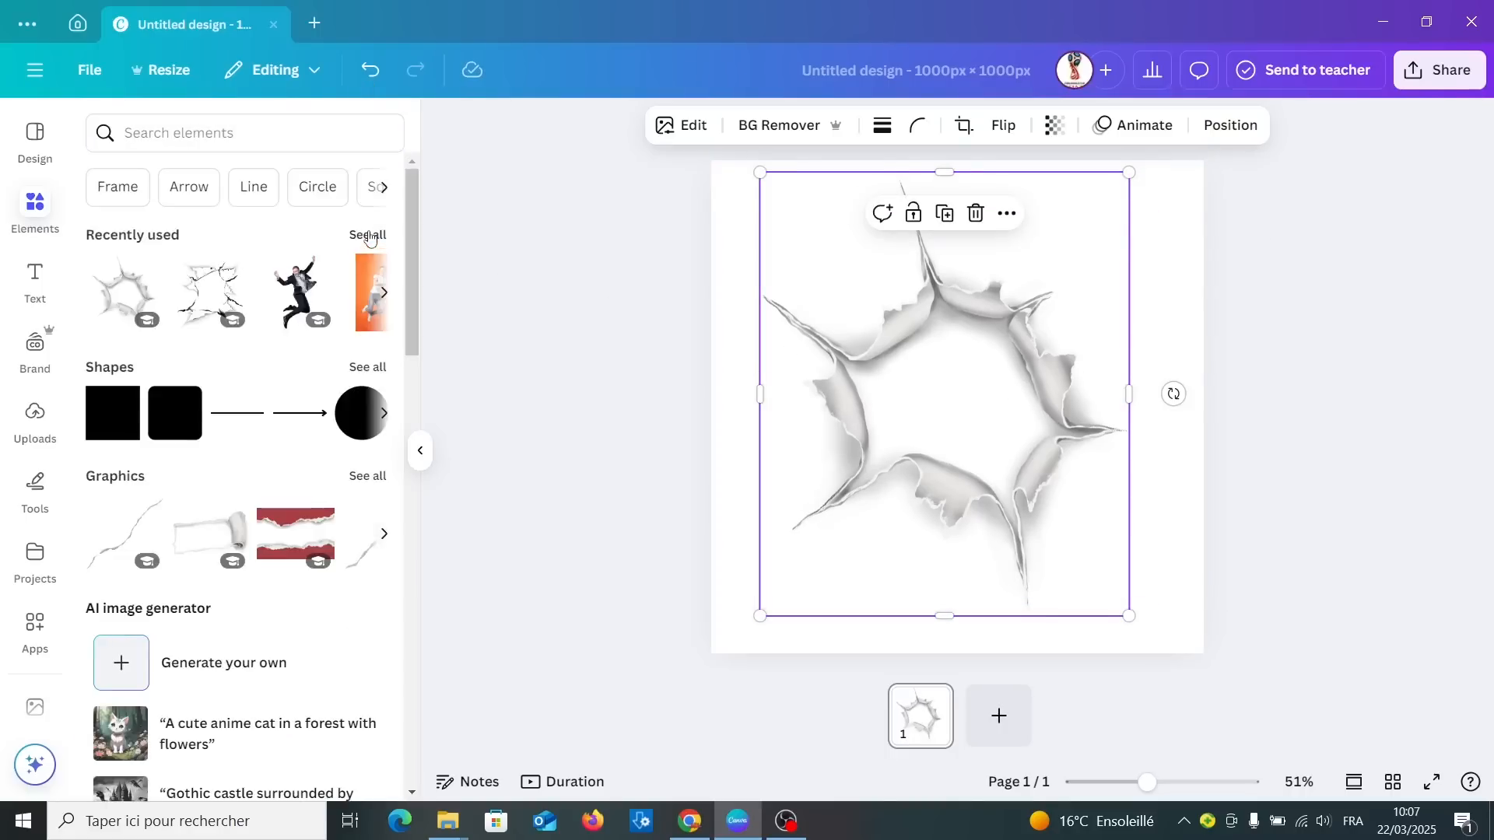
click(369, 236)
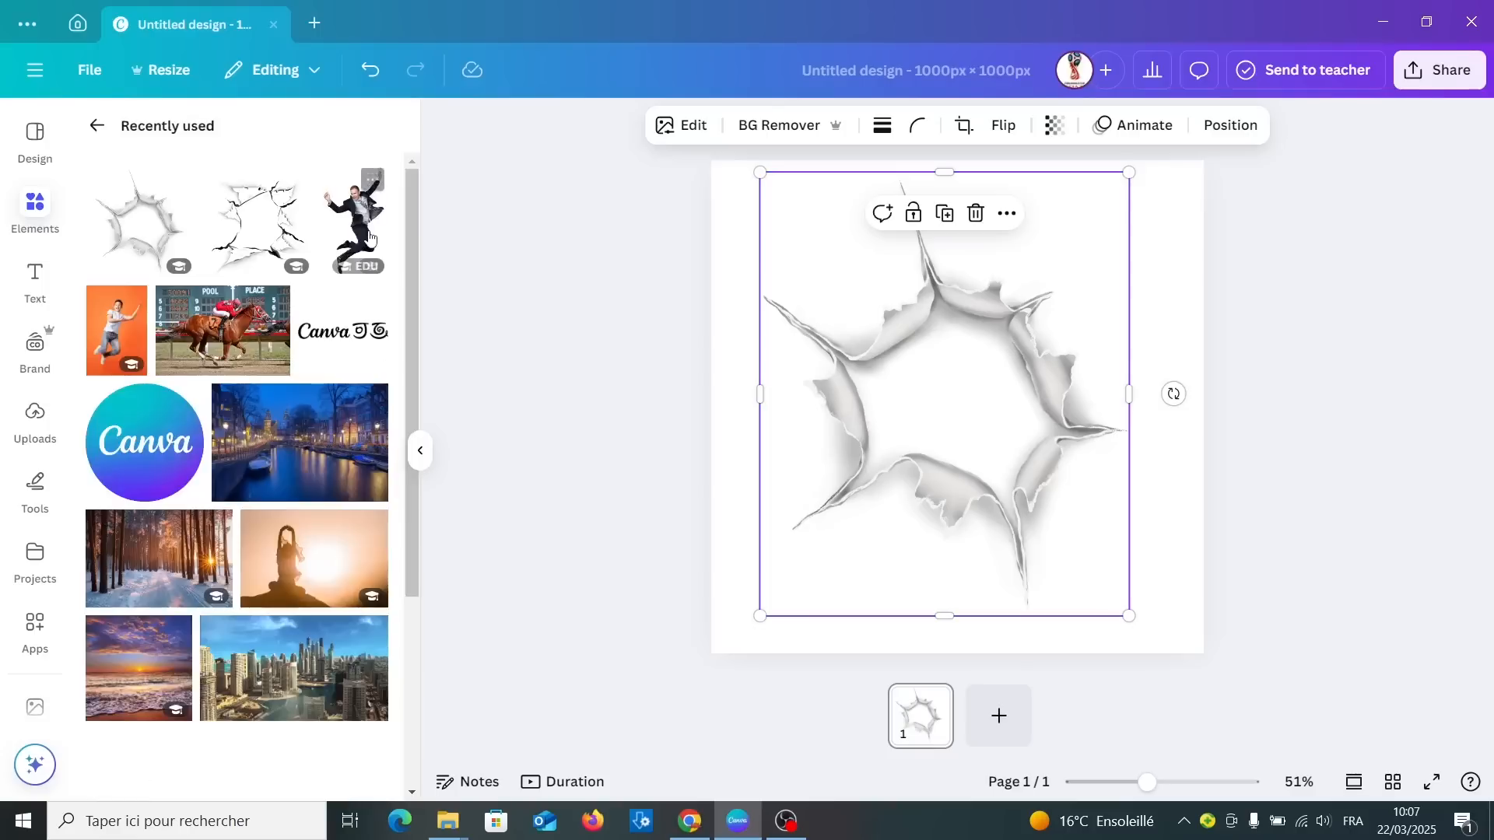
click(218, 327)
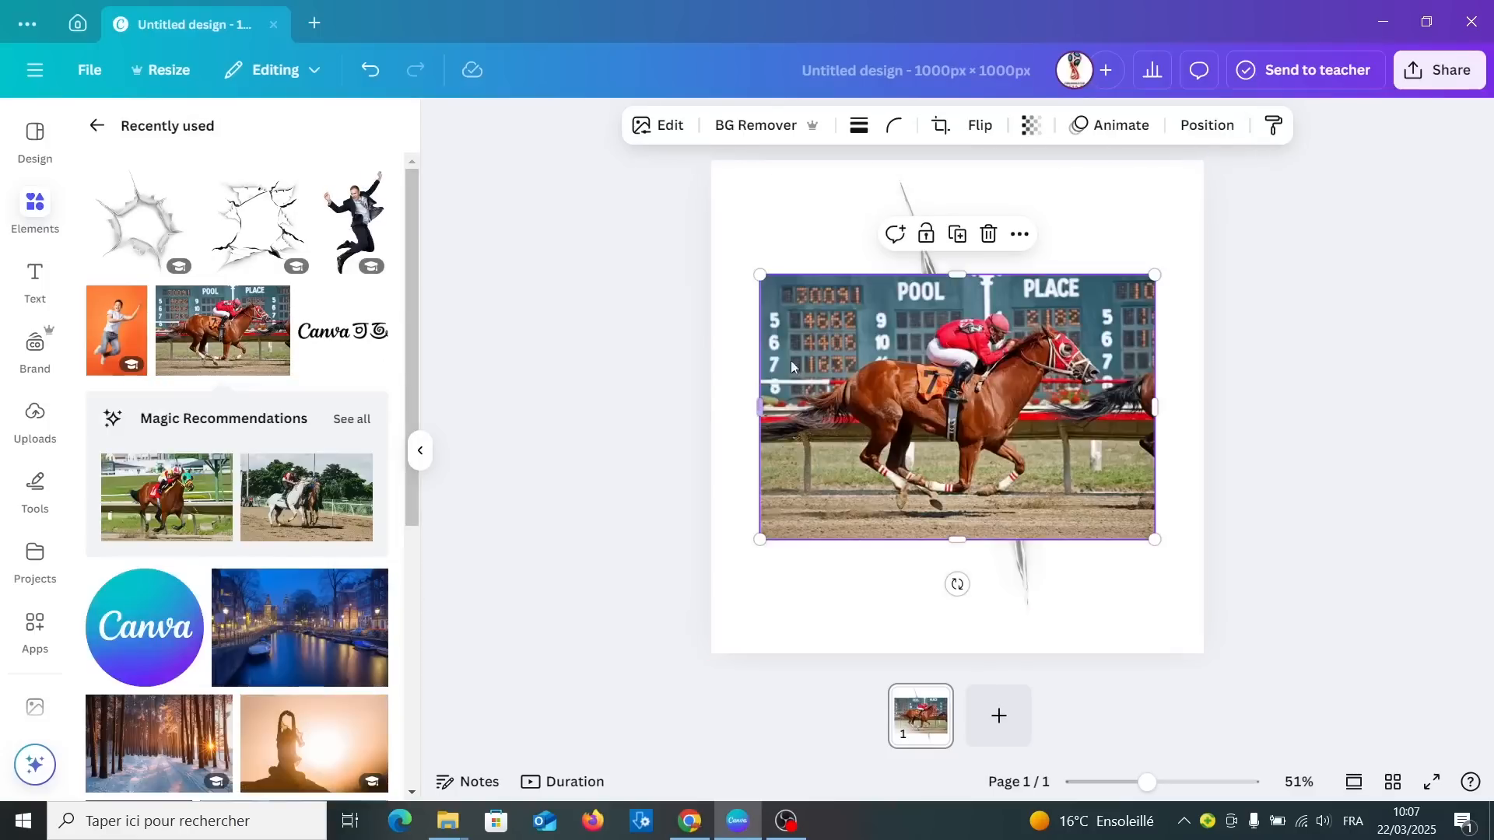
click(754, 132)
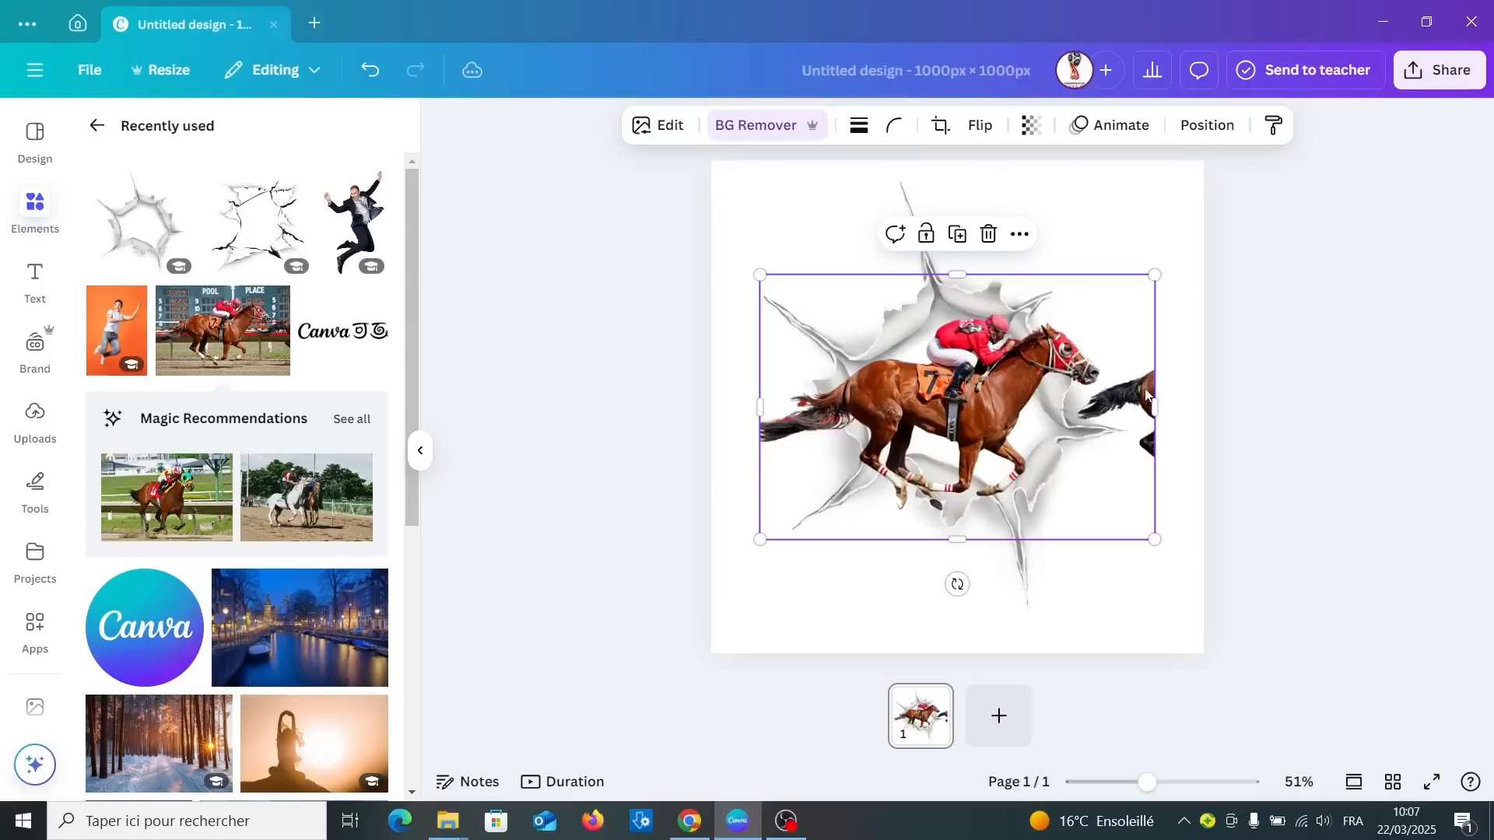
- Erase the partial second horse at the photo's edge with Magic Eraser, using a brush size of 83
click(652, 132)
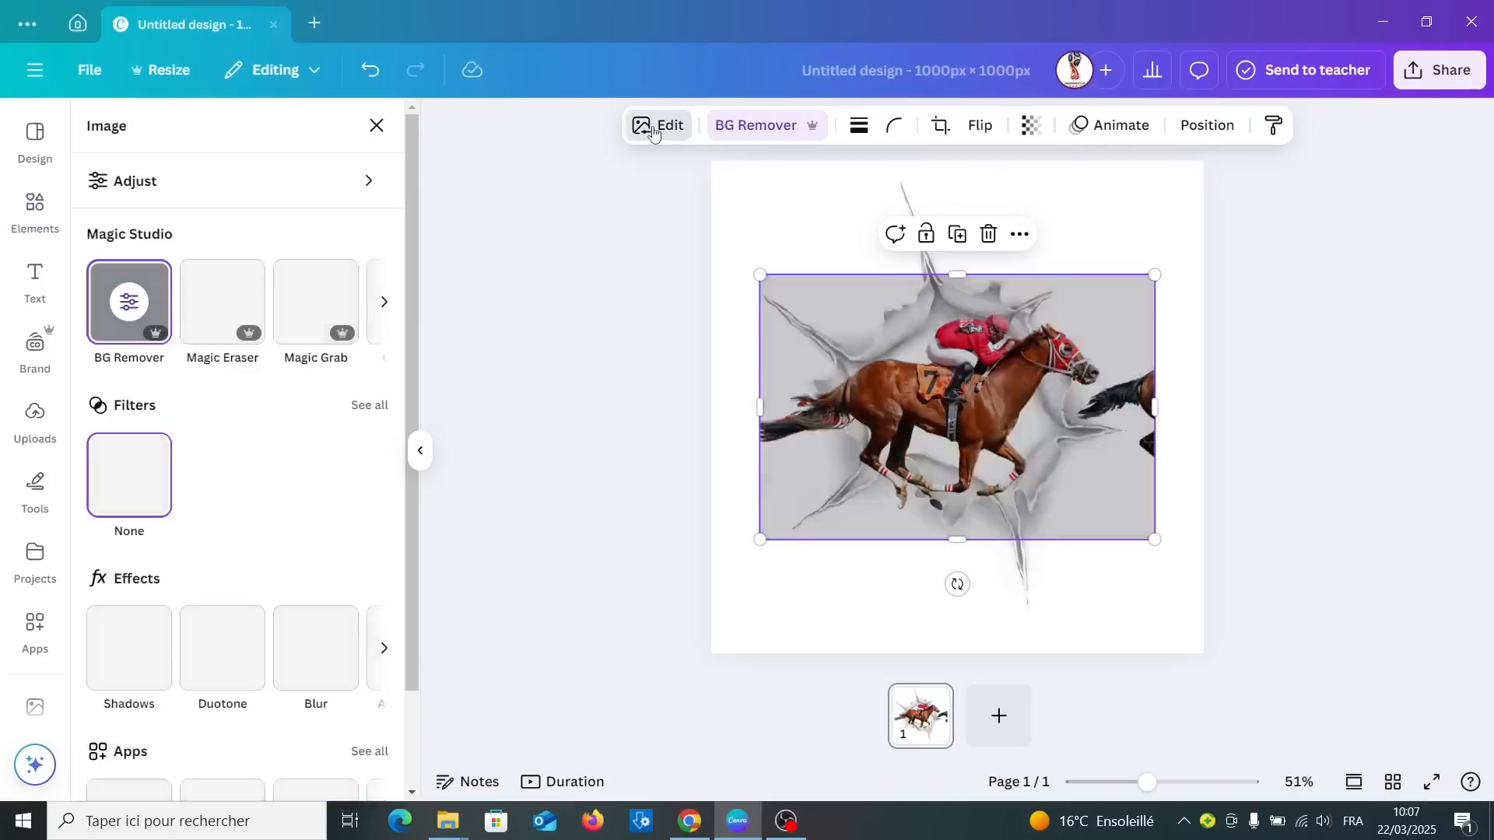
click(223, 311)
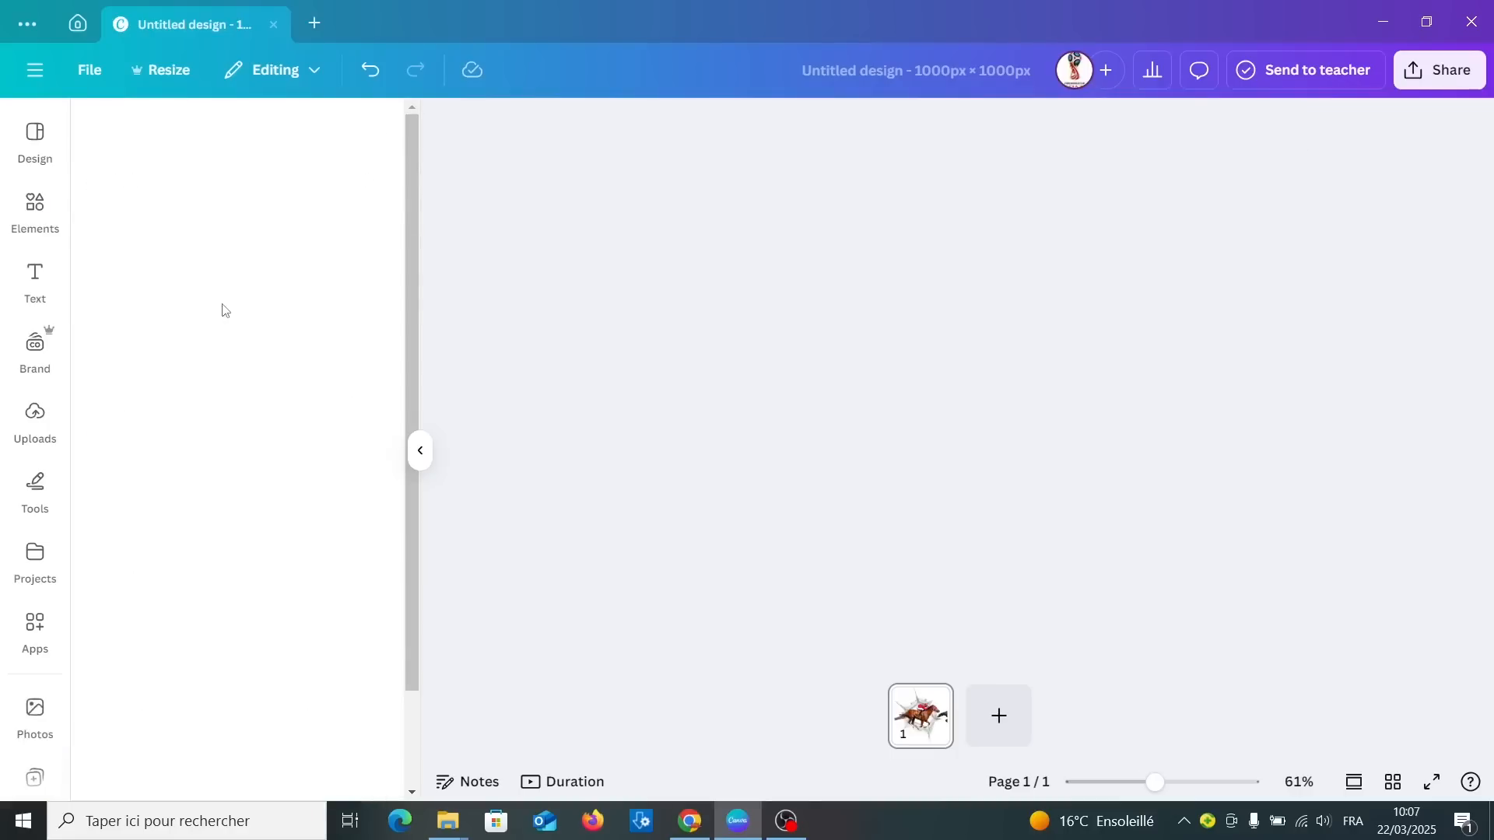
drag(193, 293, 298, 293)
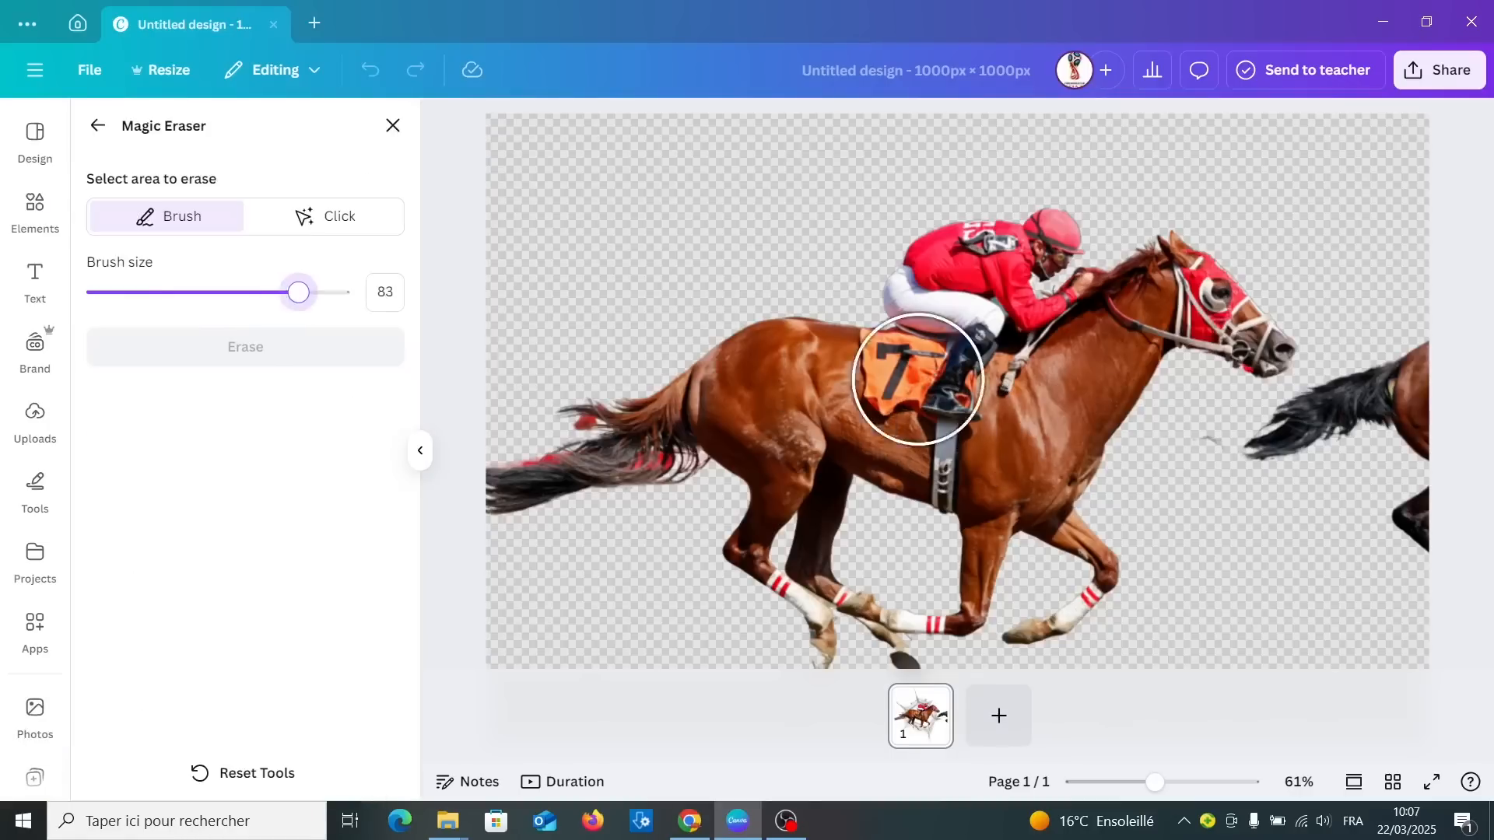
mouse_move(1235, 475)
mouse_down()
mouse_move(1357, 435)
mouse_move(1402, 389)
mouse_move(1429, 523)
mouse_up()
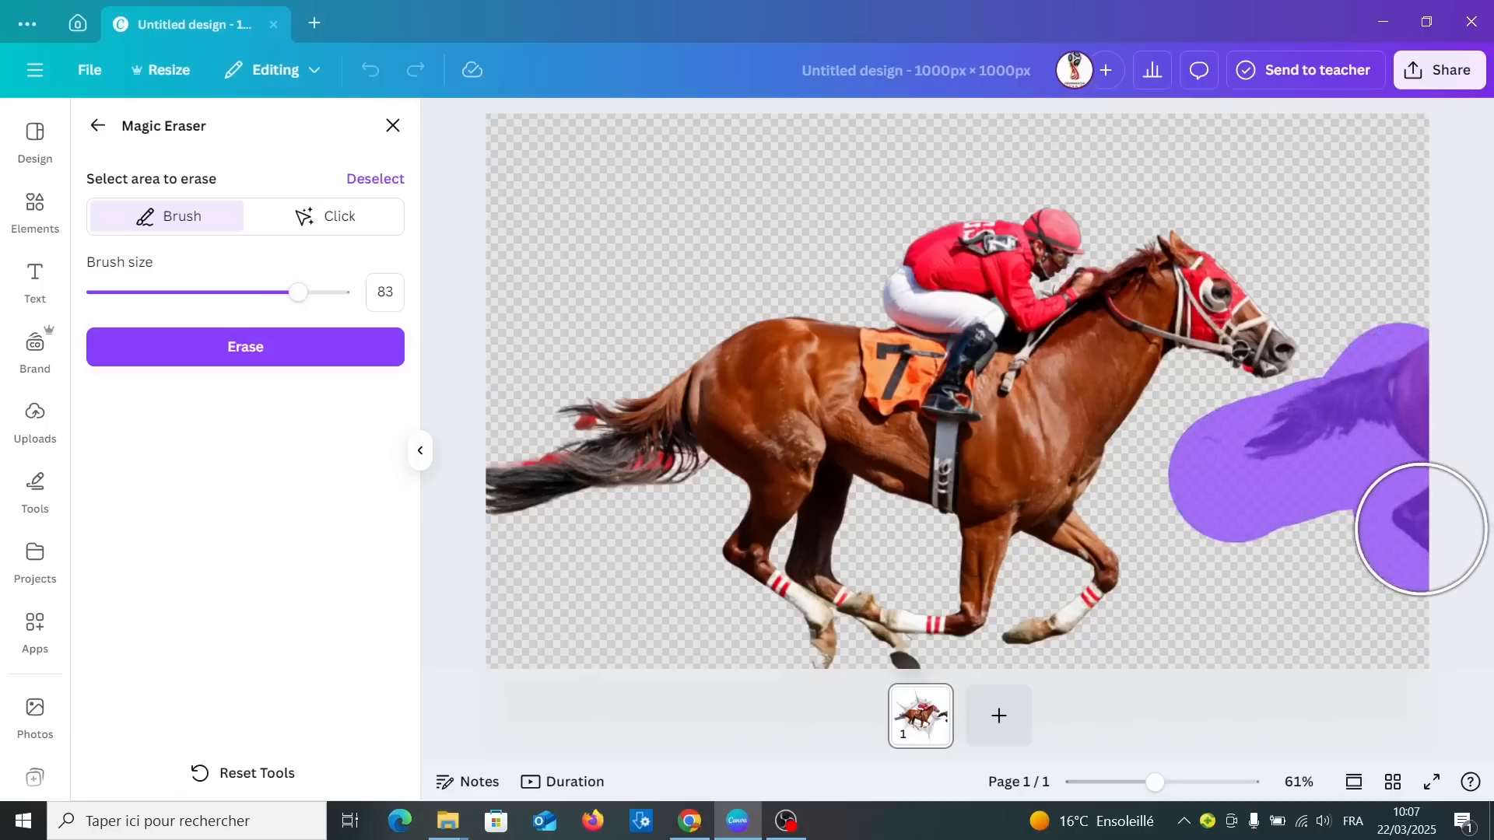
click(213, 357)
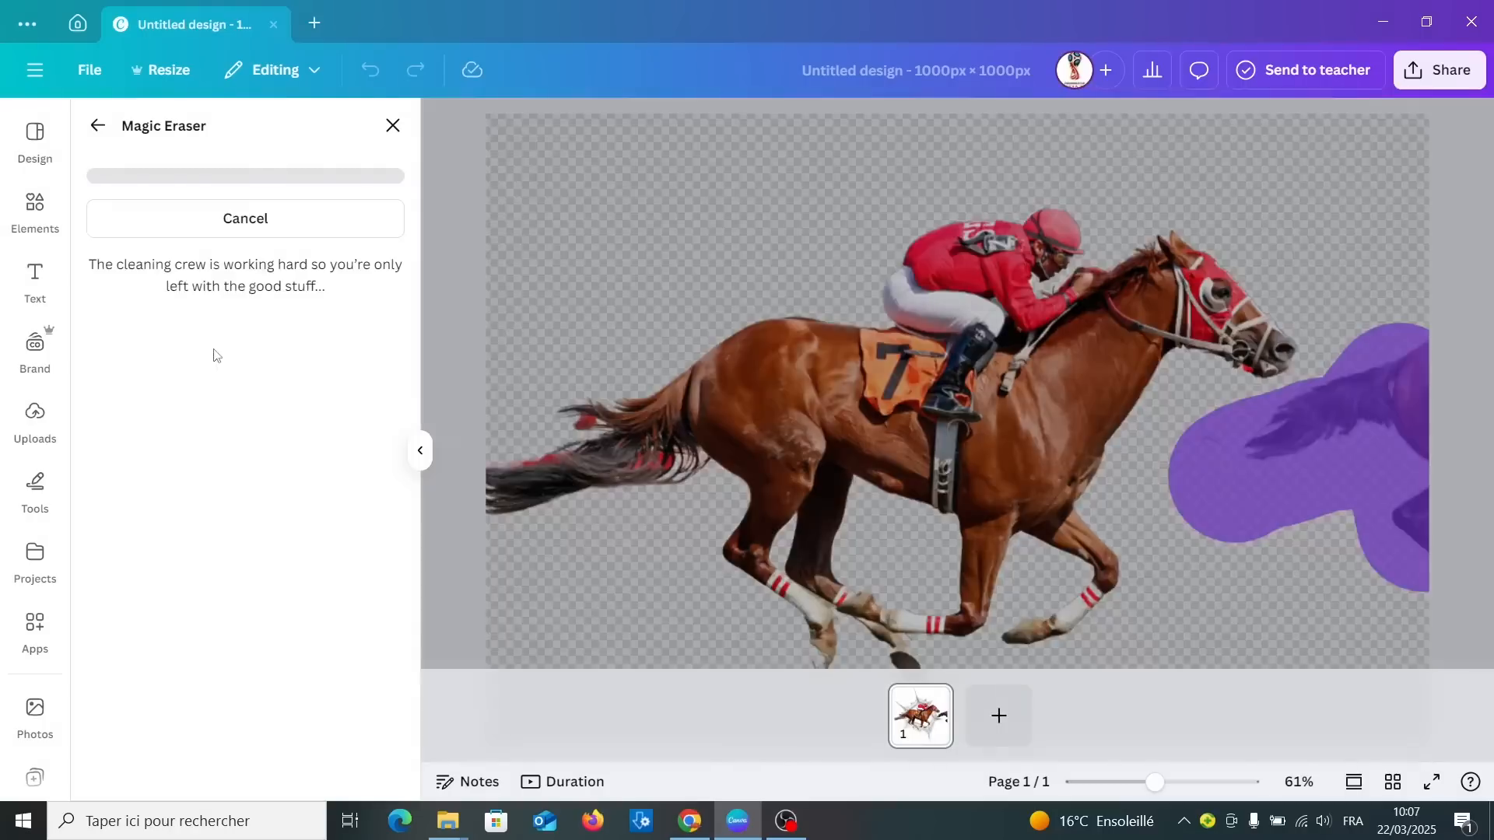
click(97, 137)
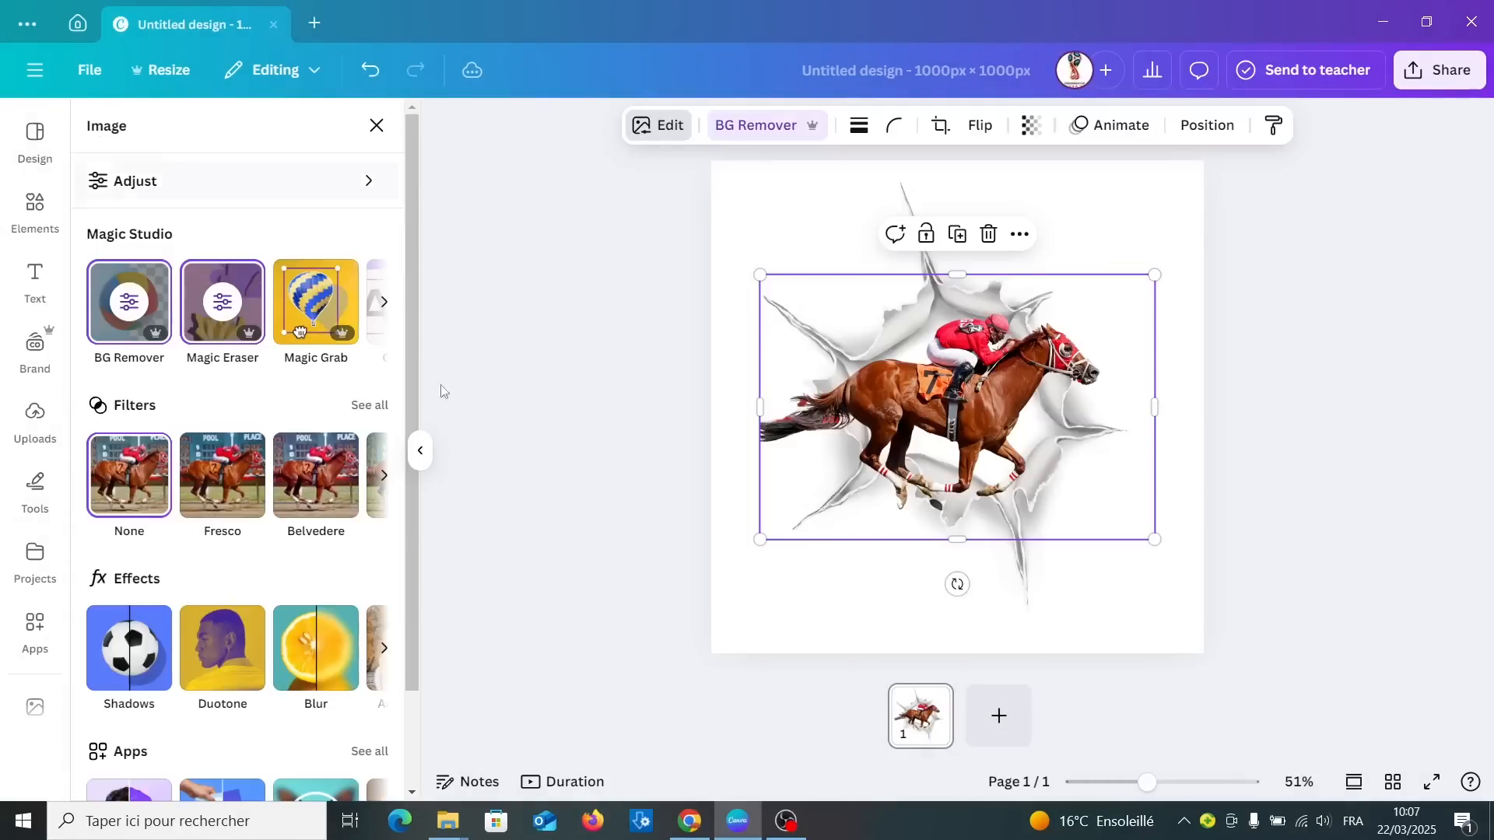
- Enlarge the horse image to about 1285 px wide and position it so the horse spans the page over the paper hole
drag(763, 540, 633, 671)
drag(864, 488, 936, 450)
drag(1224, 237, 1322, 172)
drag(1104, 345, 1071, 376)
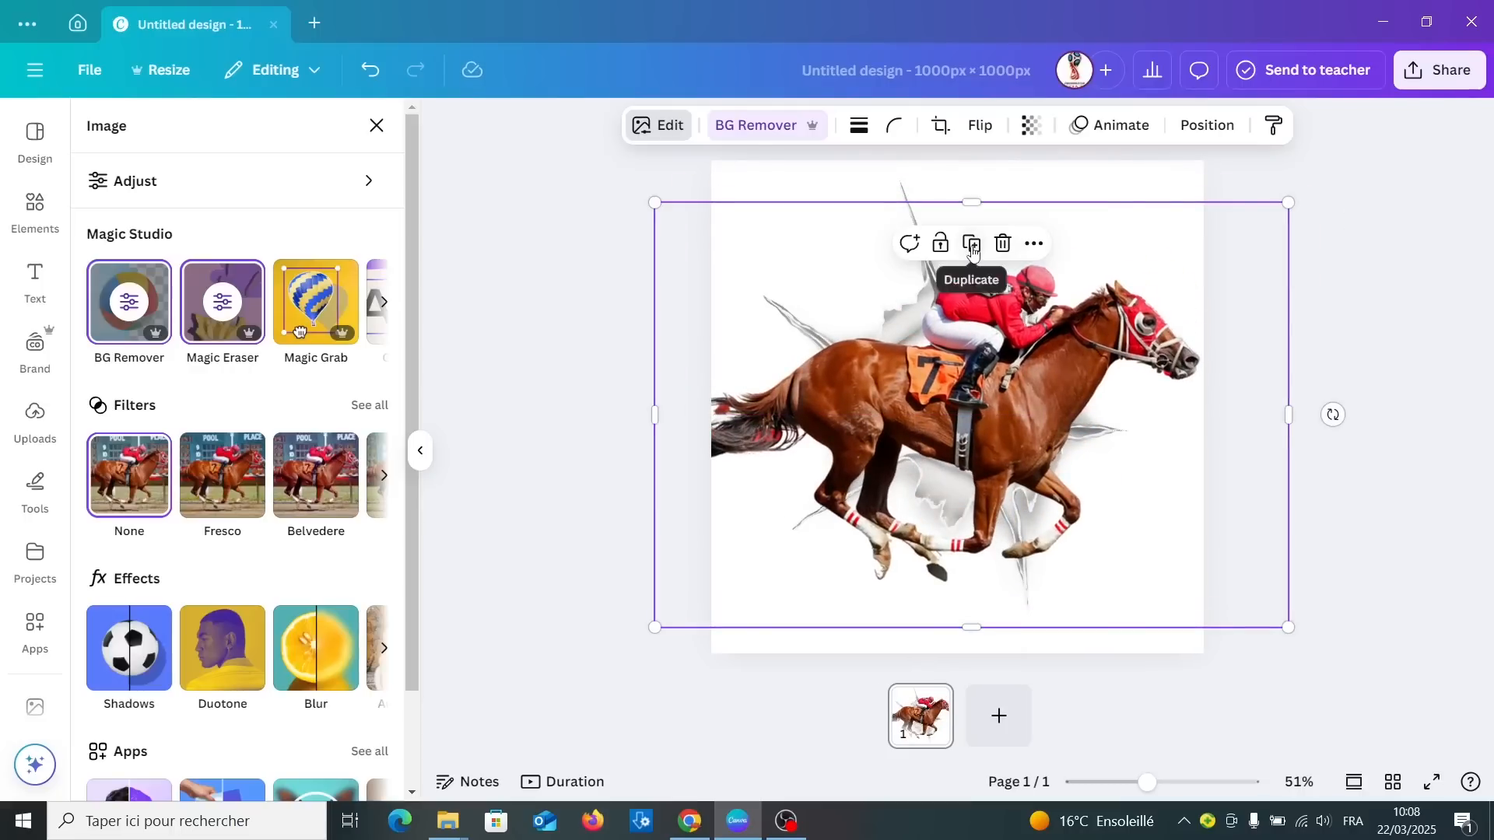
- Duplicate the horse image exactly over the original and move the lower copy beneath the paper hole layer
drag(1039, 438, 1038, 439)
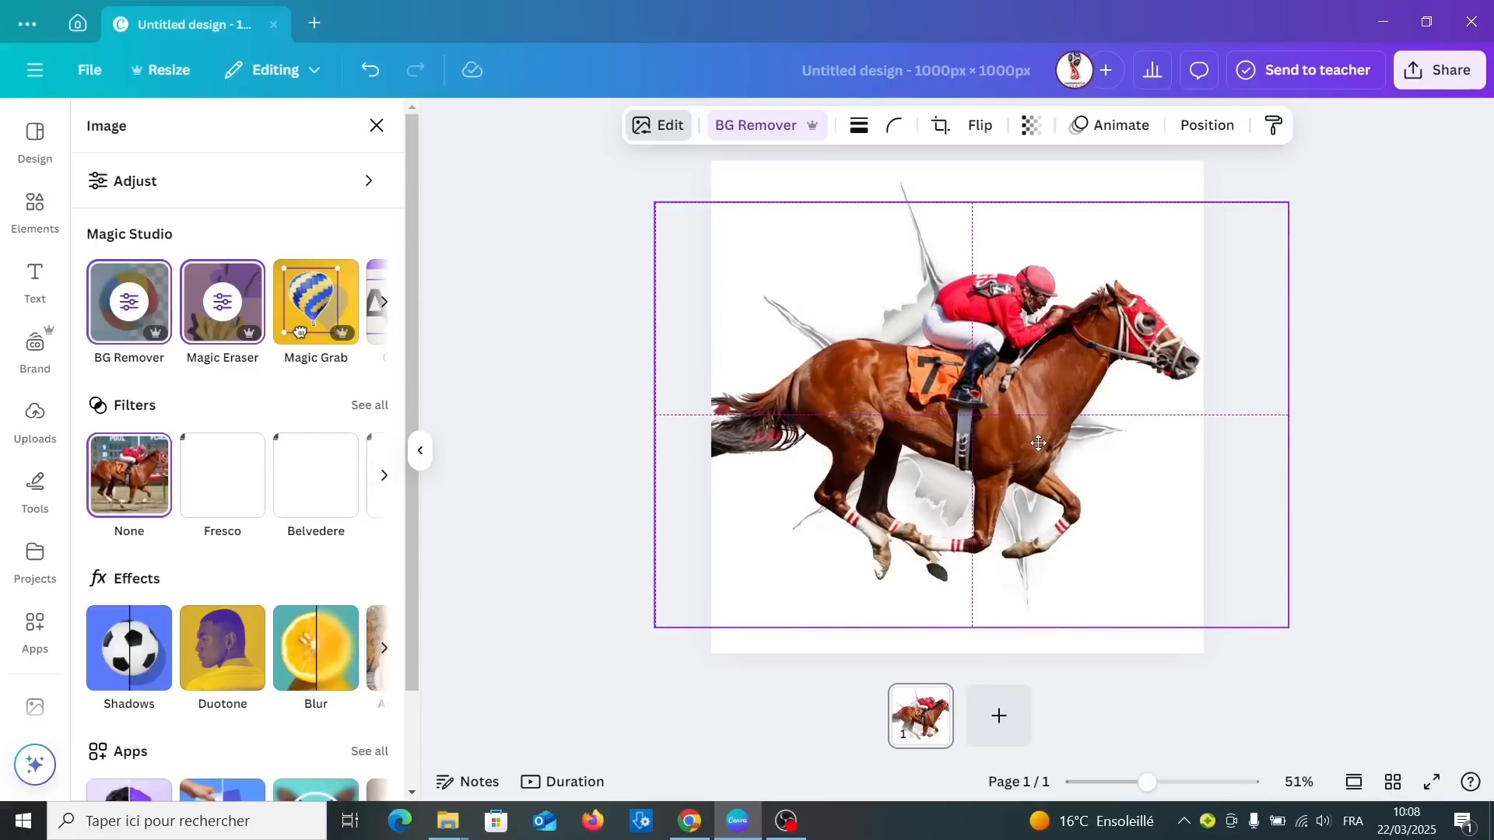
drag(1039, 442, 1038, 443)
click(1197, 132)
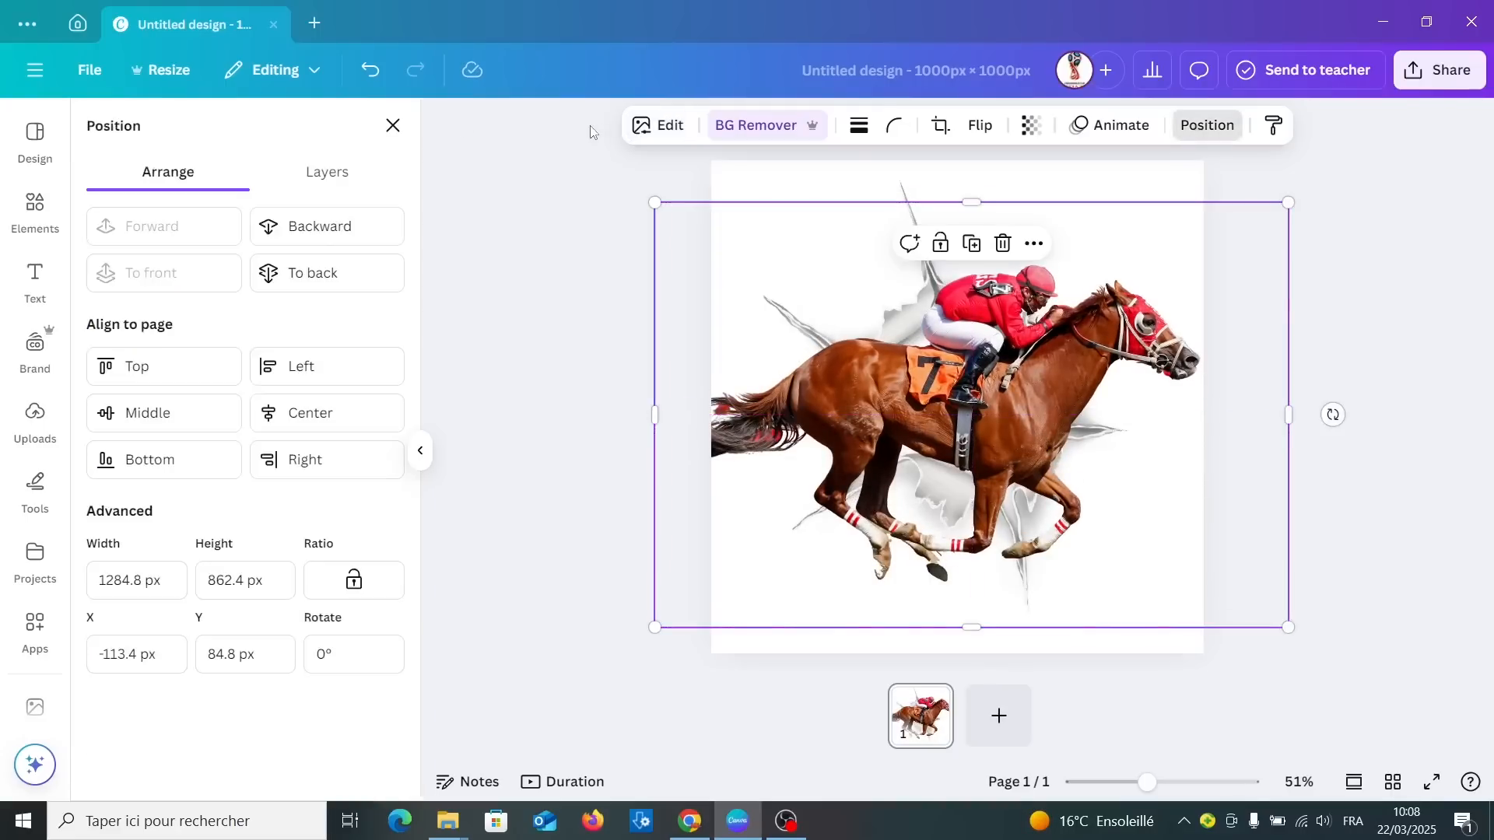
click(340, 176)
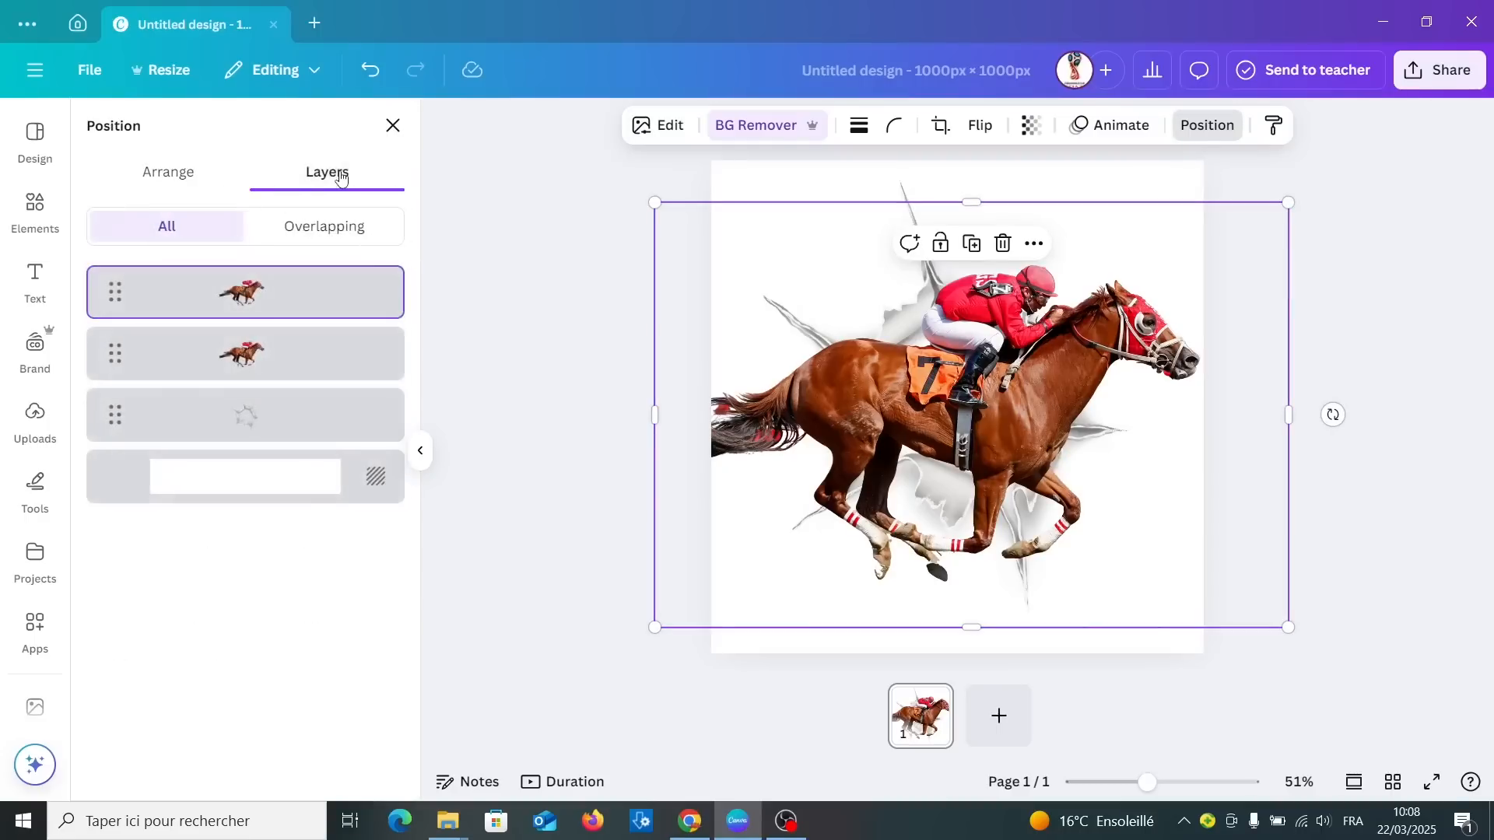
click(244, 359)
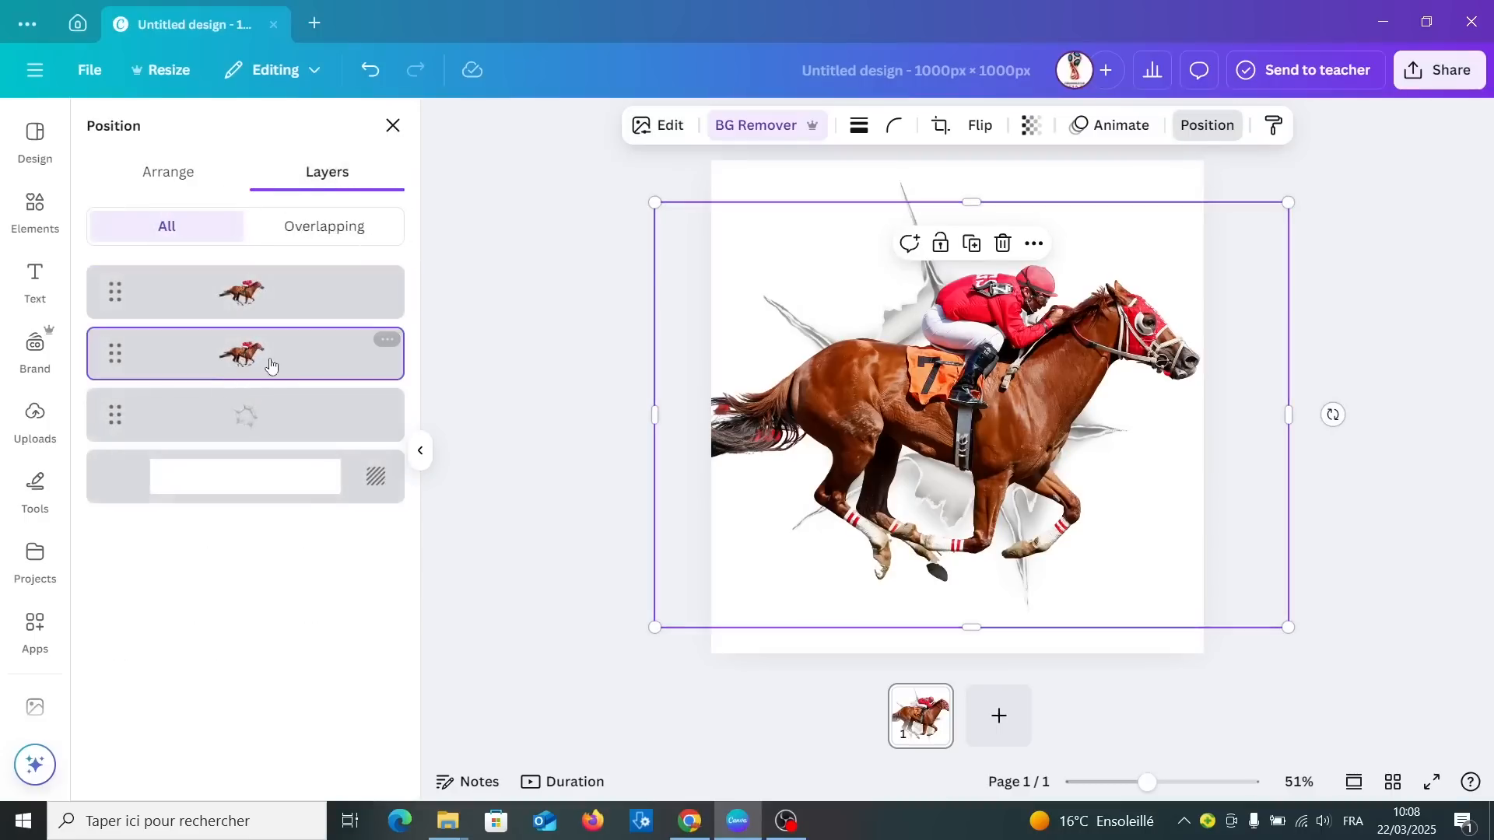
drag(270, 349, 273, 433)
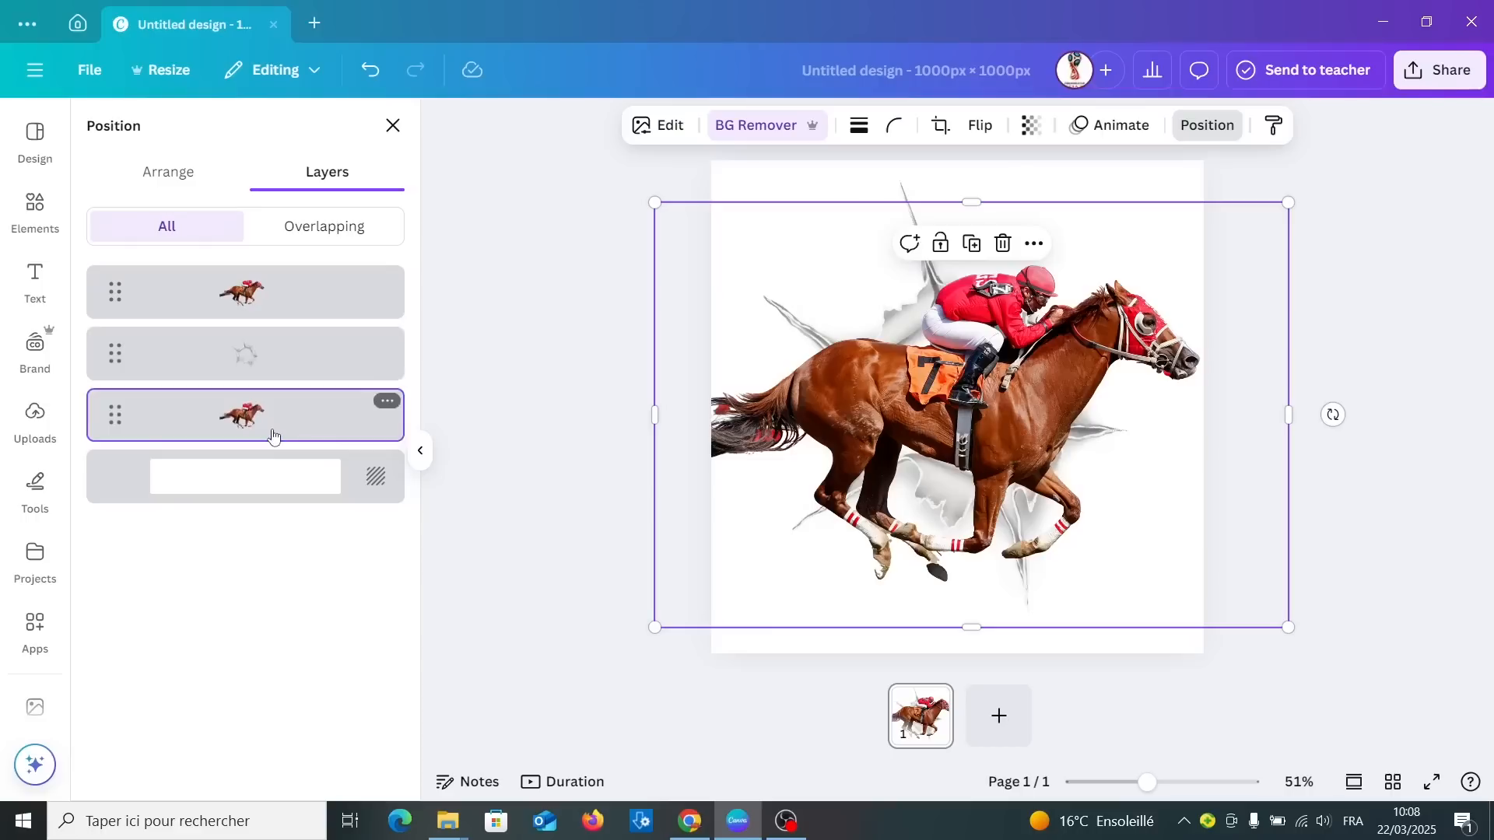
- Crop the uppermost horse copy from its tail side and lower edge, cutting off the tail and the space under the hooves
click(223, 292)
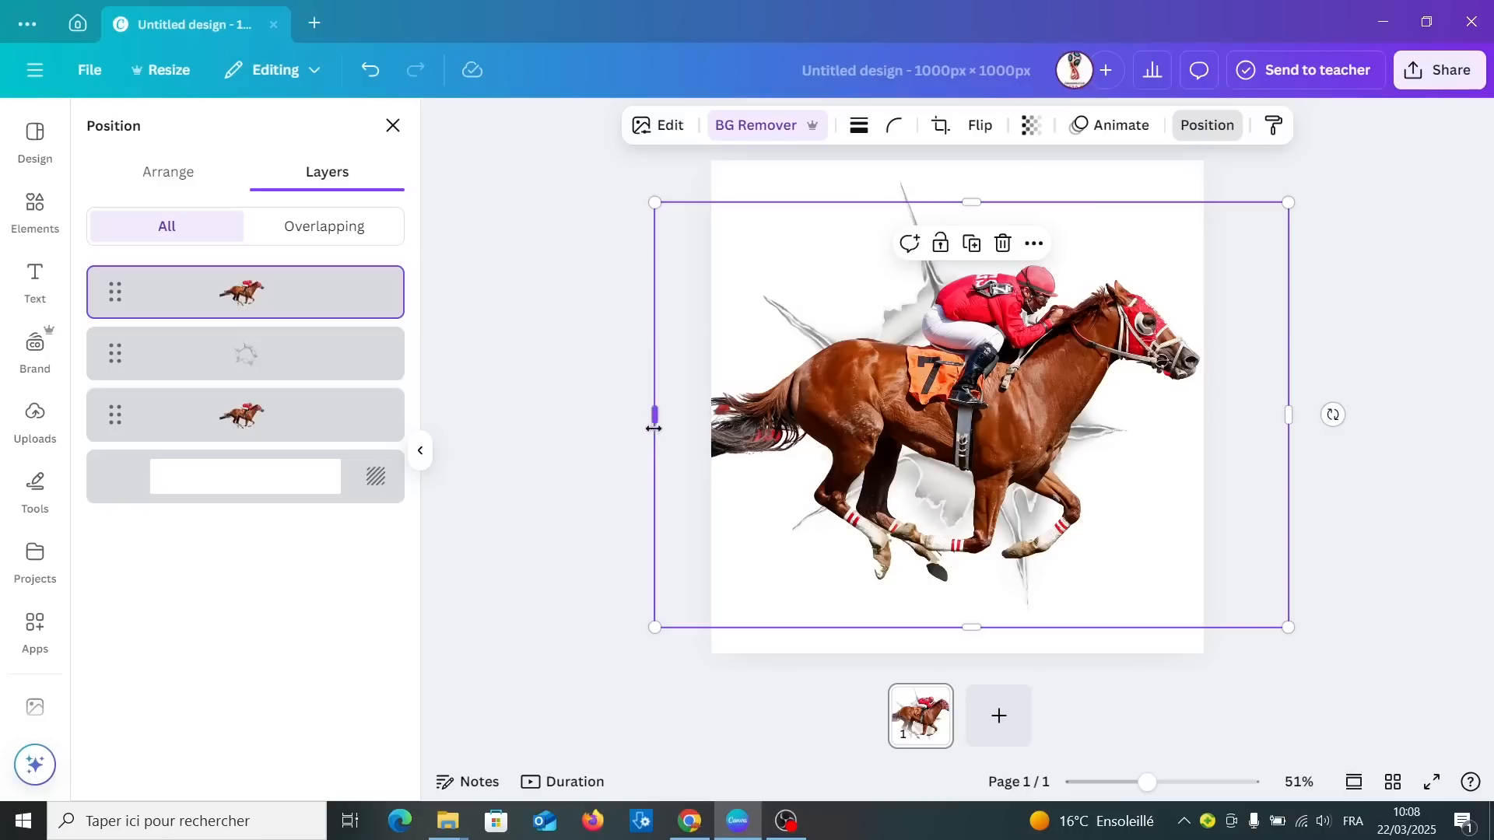
drag(666, 418, 830, 407)
drag(1060, 627, 1060, 558)
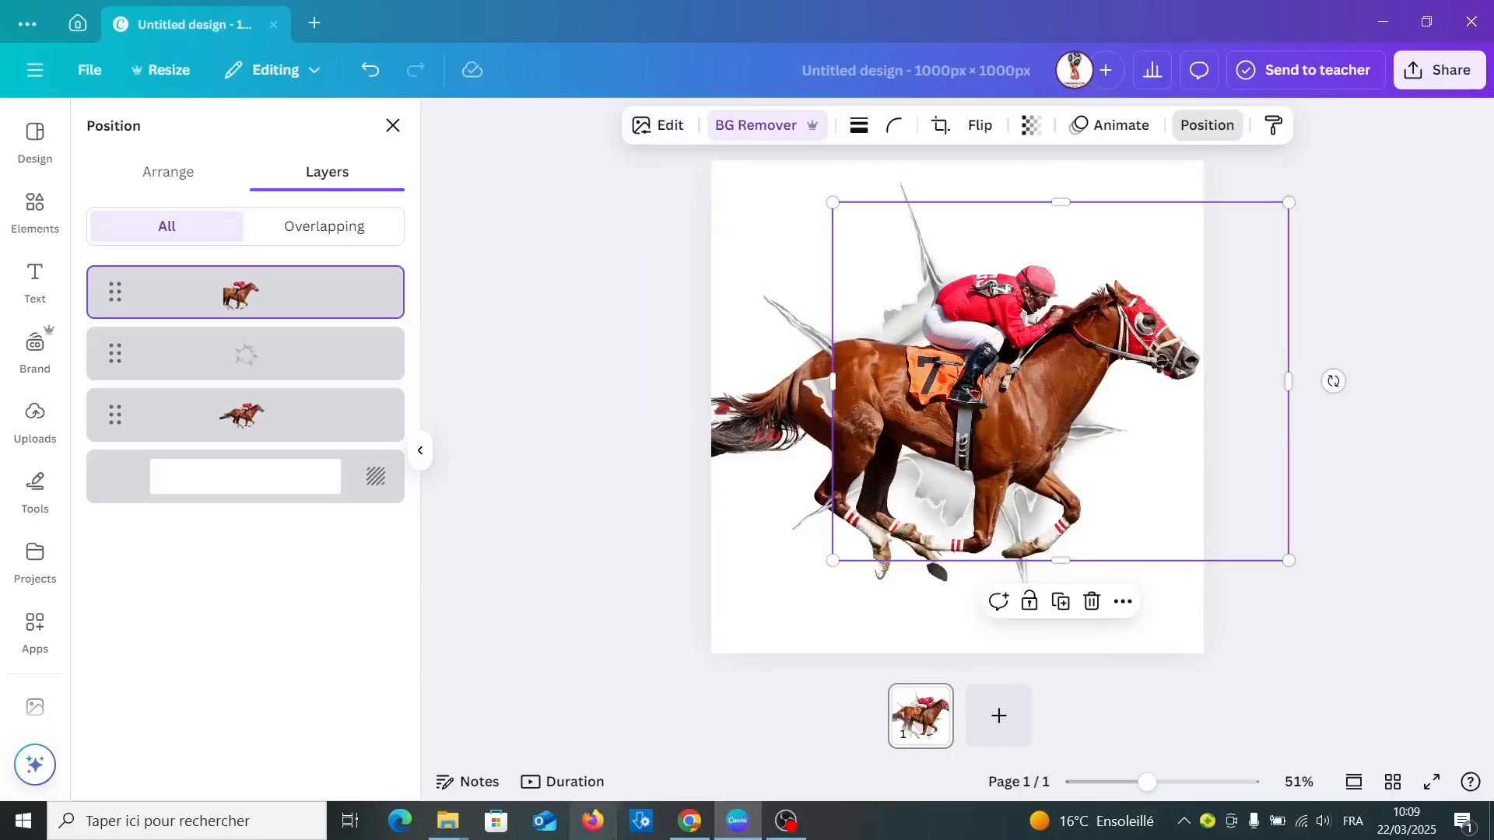
- Crop the horse copy behind the paper hole to match, trimming its tail side and lower edge
click(315, 434)
drag(656, 416, 826, 421)
drag(1079, 627, 1072, 561)
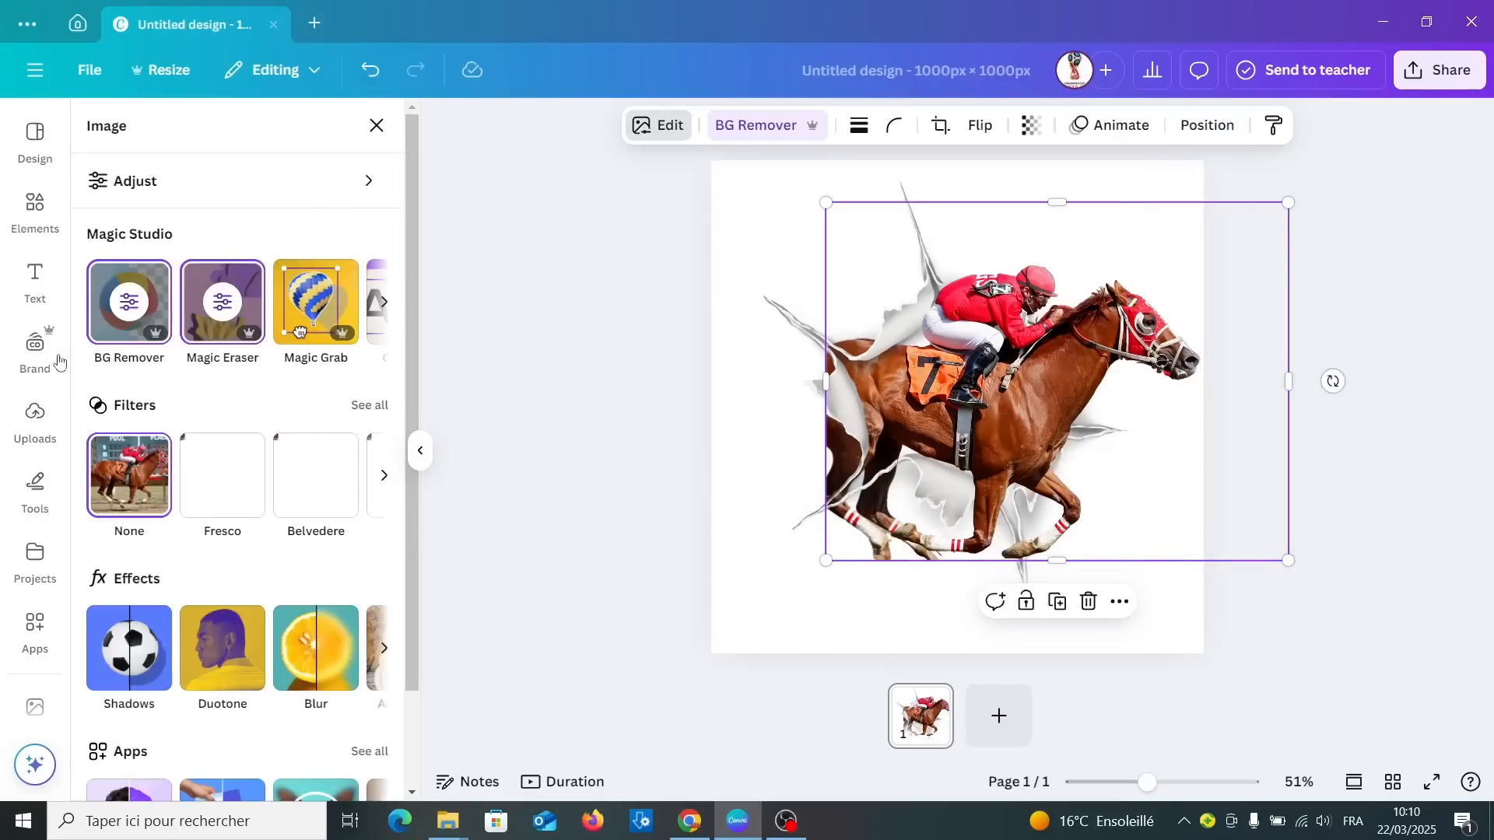
- Paint over the horse's hindquarters and hind legs outside the paper hole with a white marker of weight 54
click(35, 494)
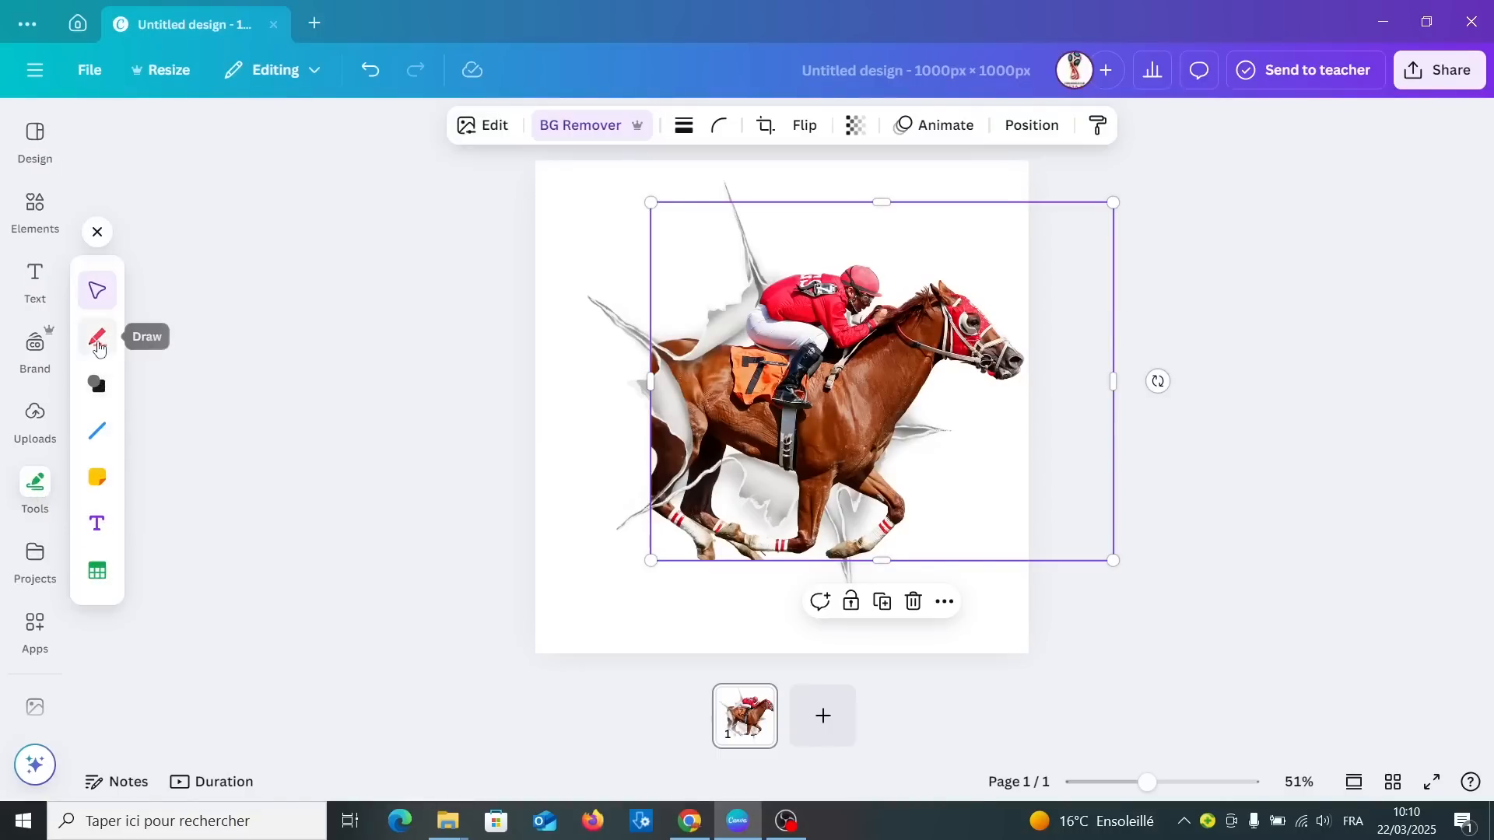
click(97, 342)
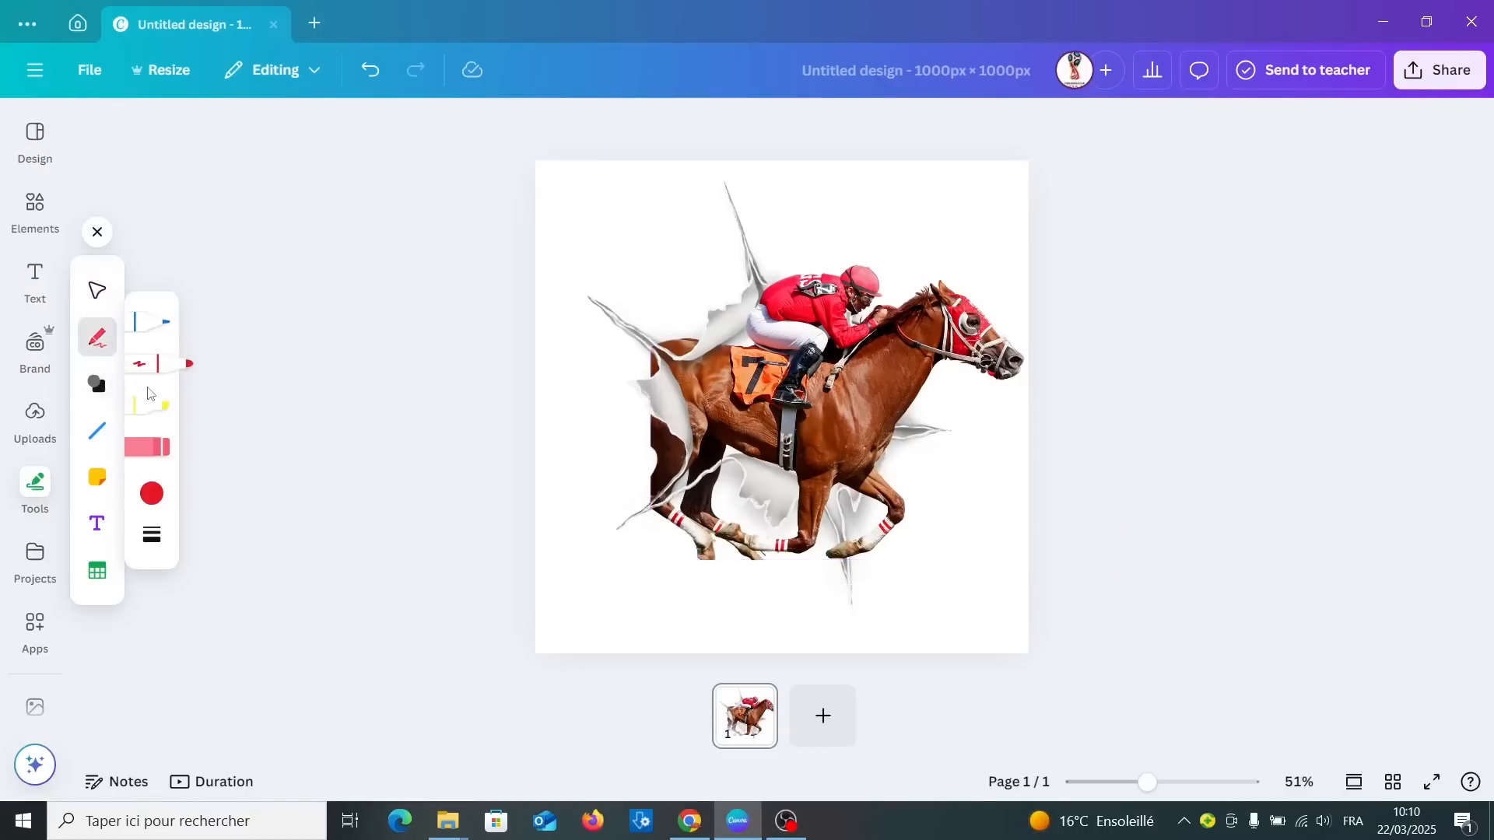
click(151, 494)
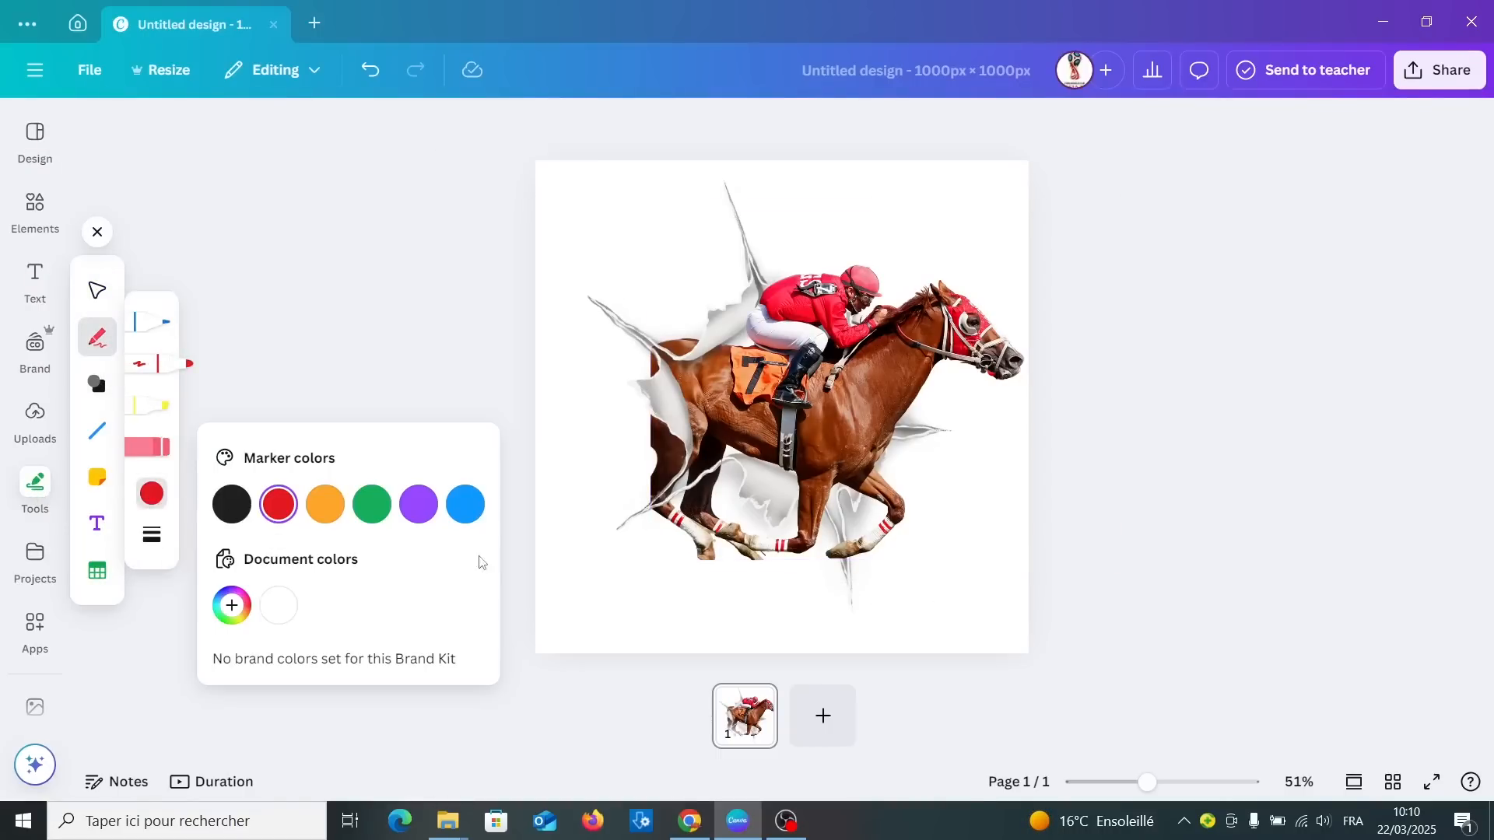
click(279, 606)
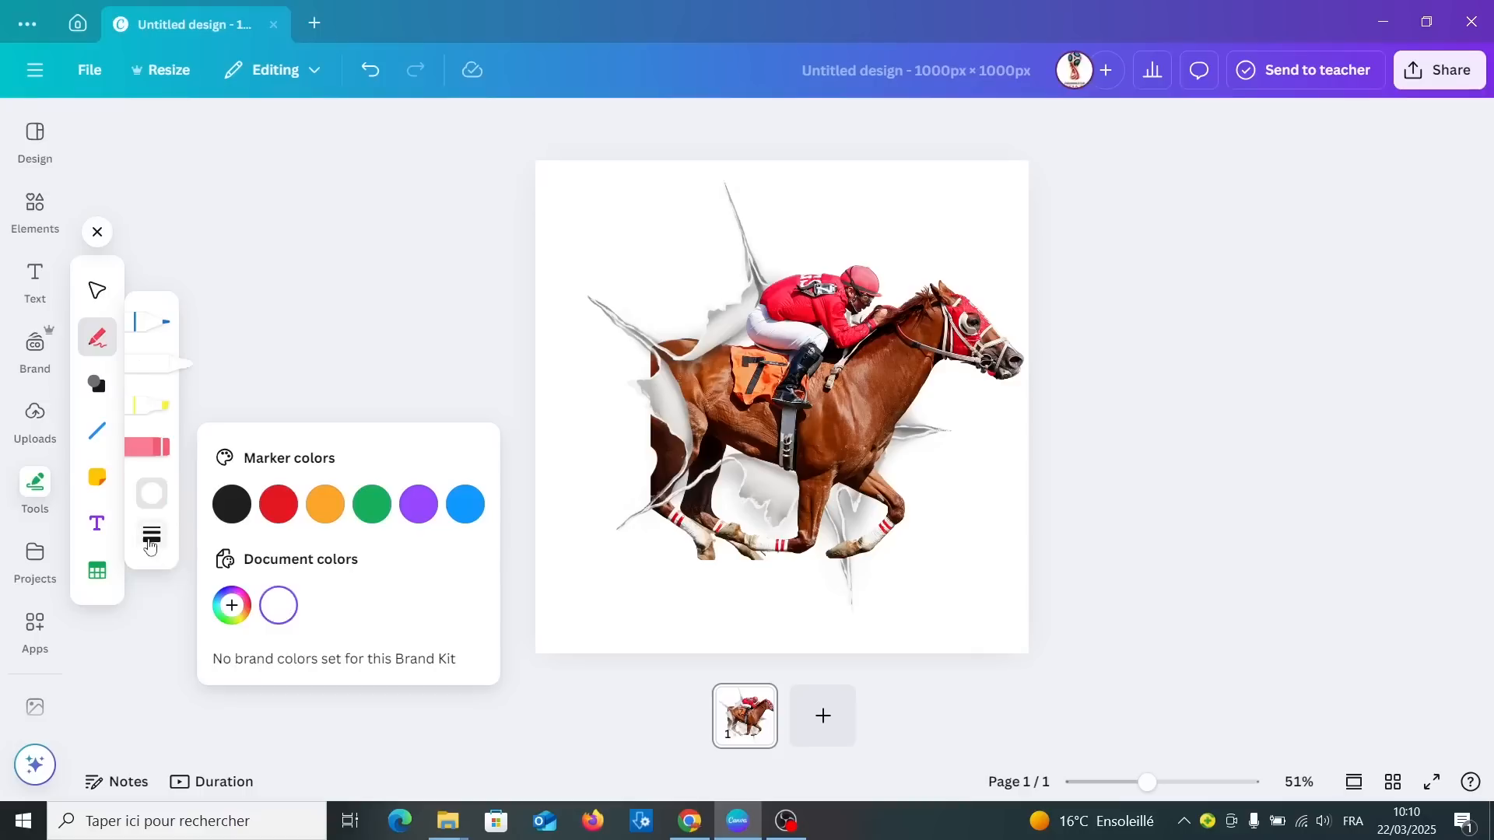
click(151, 545)
drag(240, 560, 314, 561)
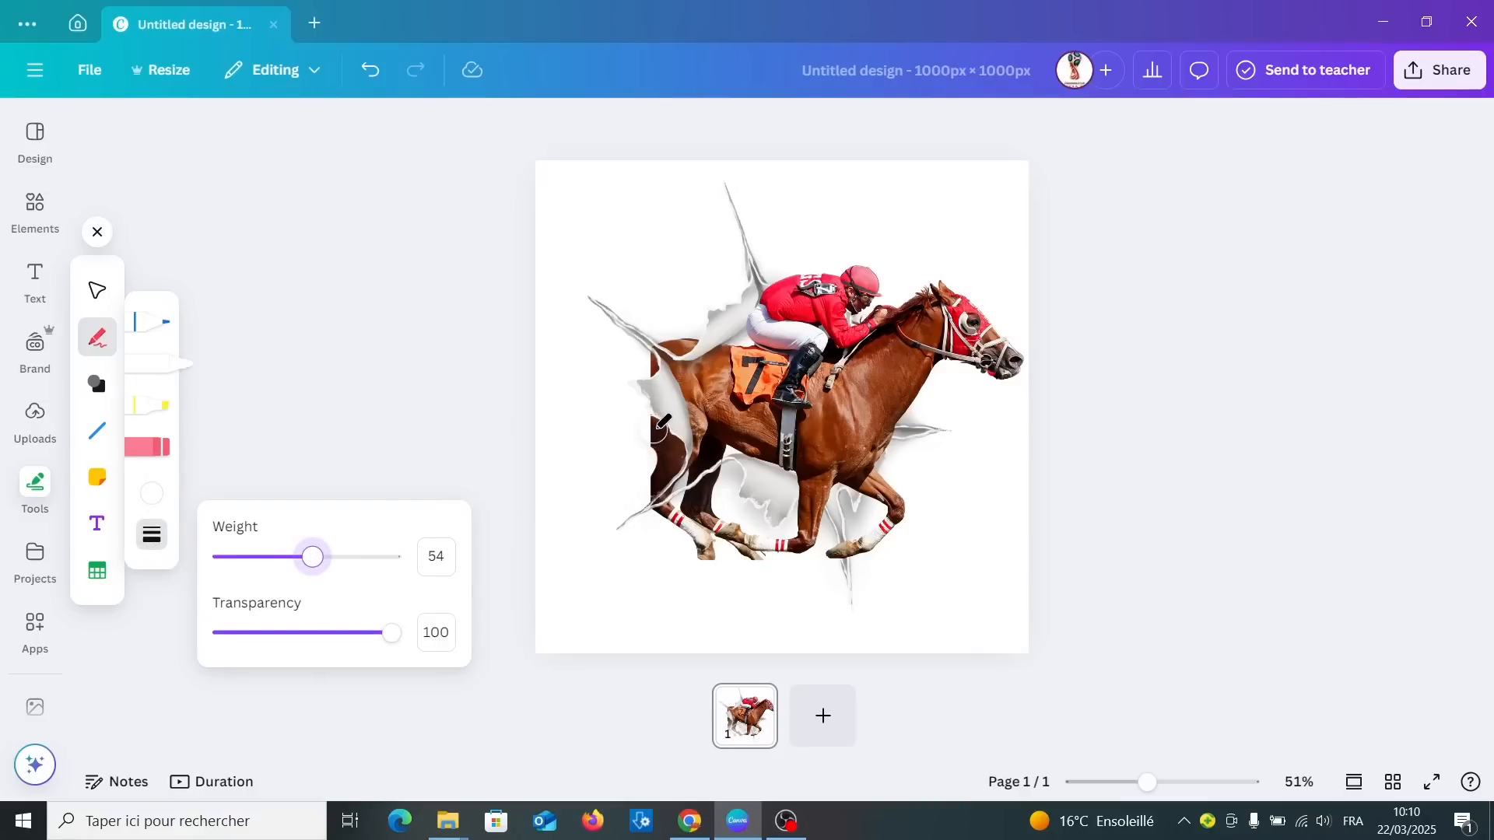
mouse_move(663, 421)
mouse_down()
mouse_move(675, 458)
mouse_move(655, 480)
mouse_move(677, 441)
mouse_move(639, 359)
mouse_move(674, 320)
mouse_move(697, 343)
mouse_up()
mouse_move(714, 548)
mouse_down()
mouse_move(669, 517)
mouse_move(721, 478)
mouse_move(719, 513)
mouse_move(686, 525)
mouse_move(711, 517)
mouse_move(684, 553)
mouse_up()
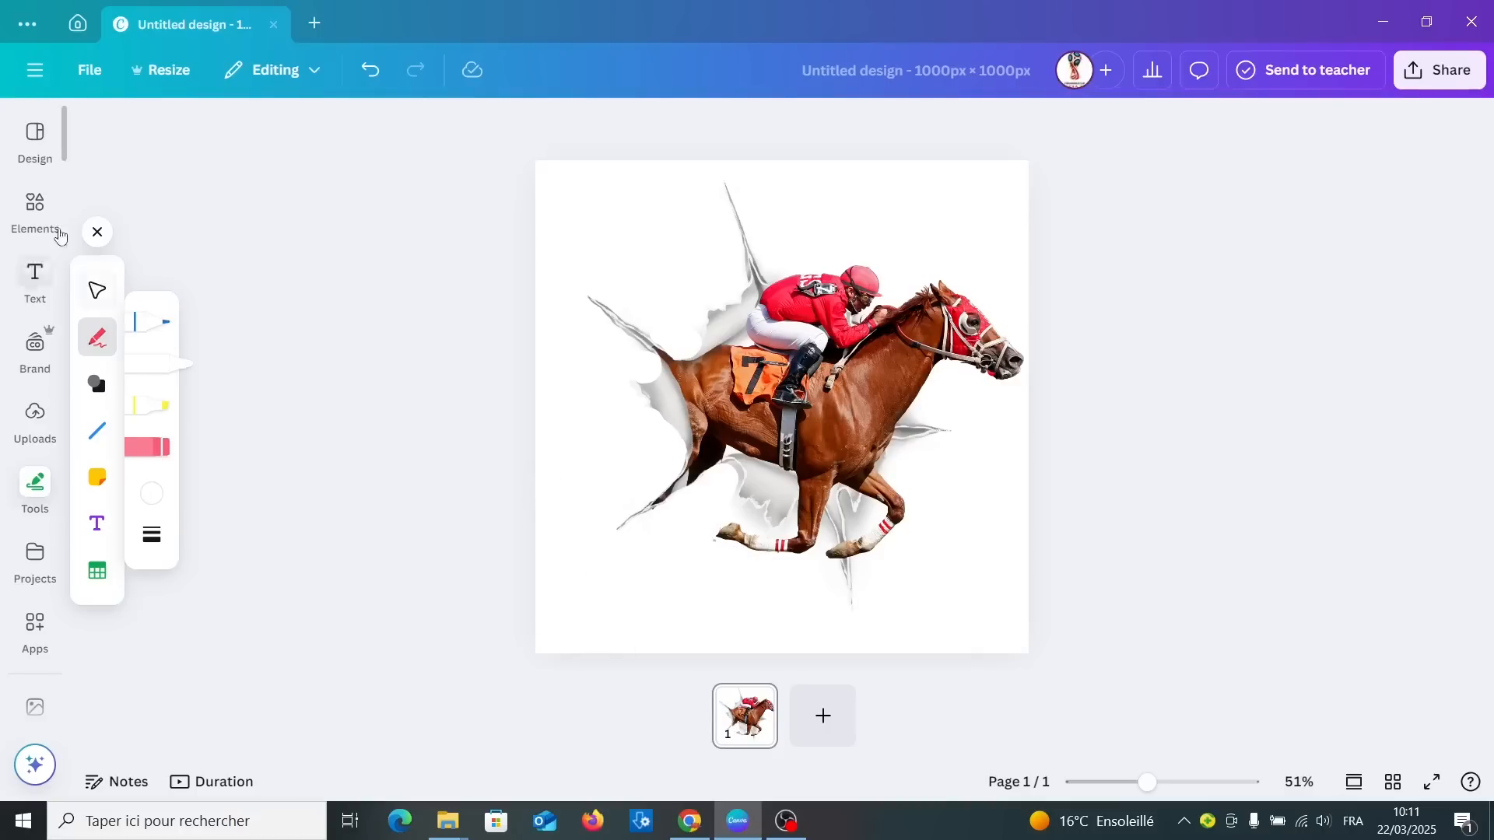
- Select the whole horse and paper hole composition and shift it slightly left to center it on the page
click(39, 204)
drag(640, 154, 1190, 607)
drag(1004, 412, 988, 413)
click(1401, 647)
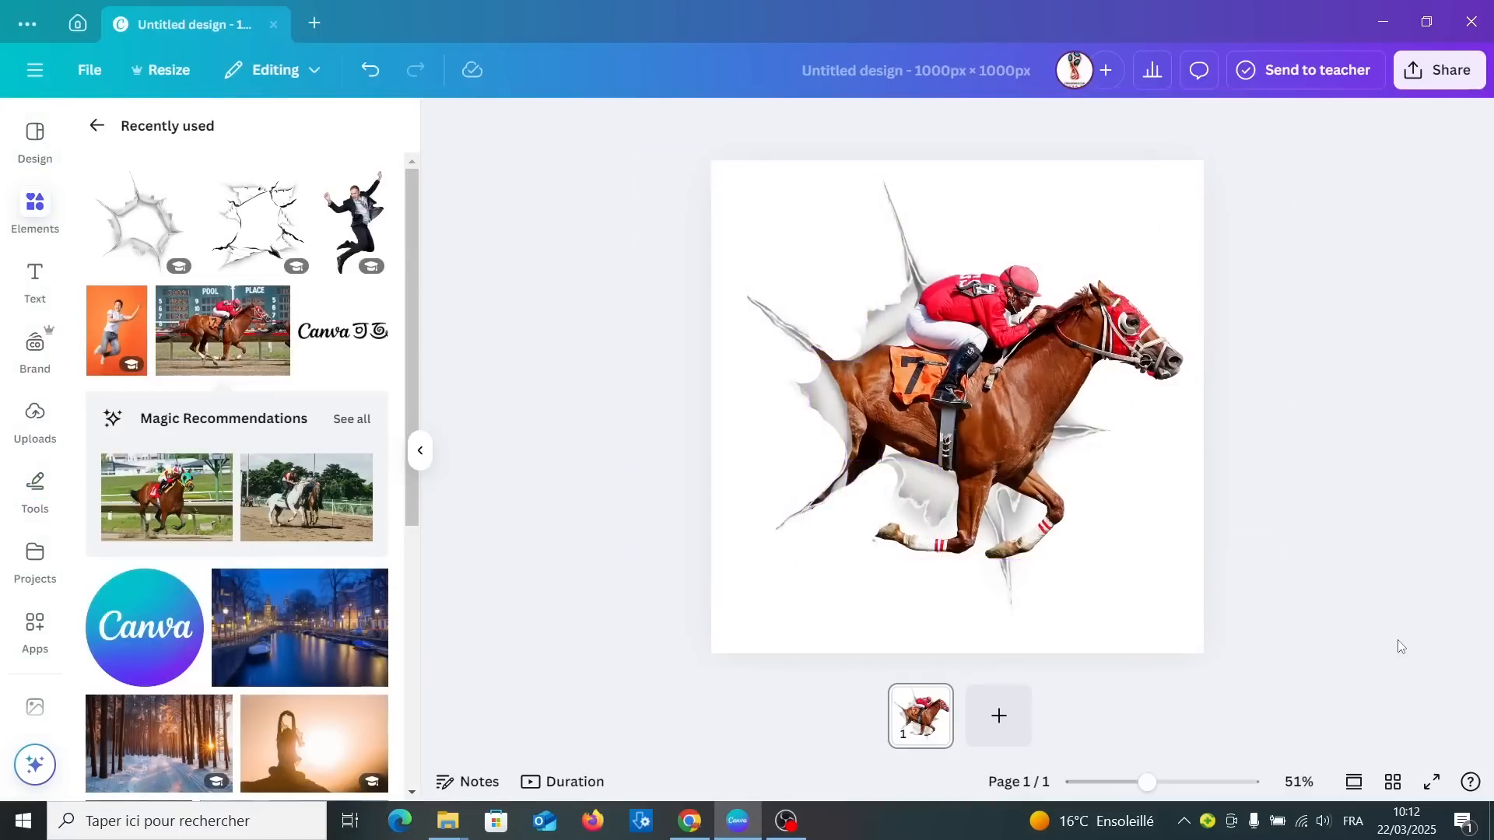
- Add a second page, place the cracked hole graphic from the recently used elements on it and enlarge it around the center
click(997, 731)
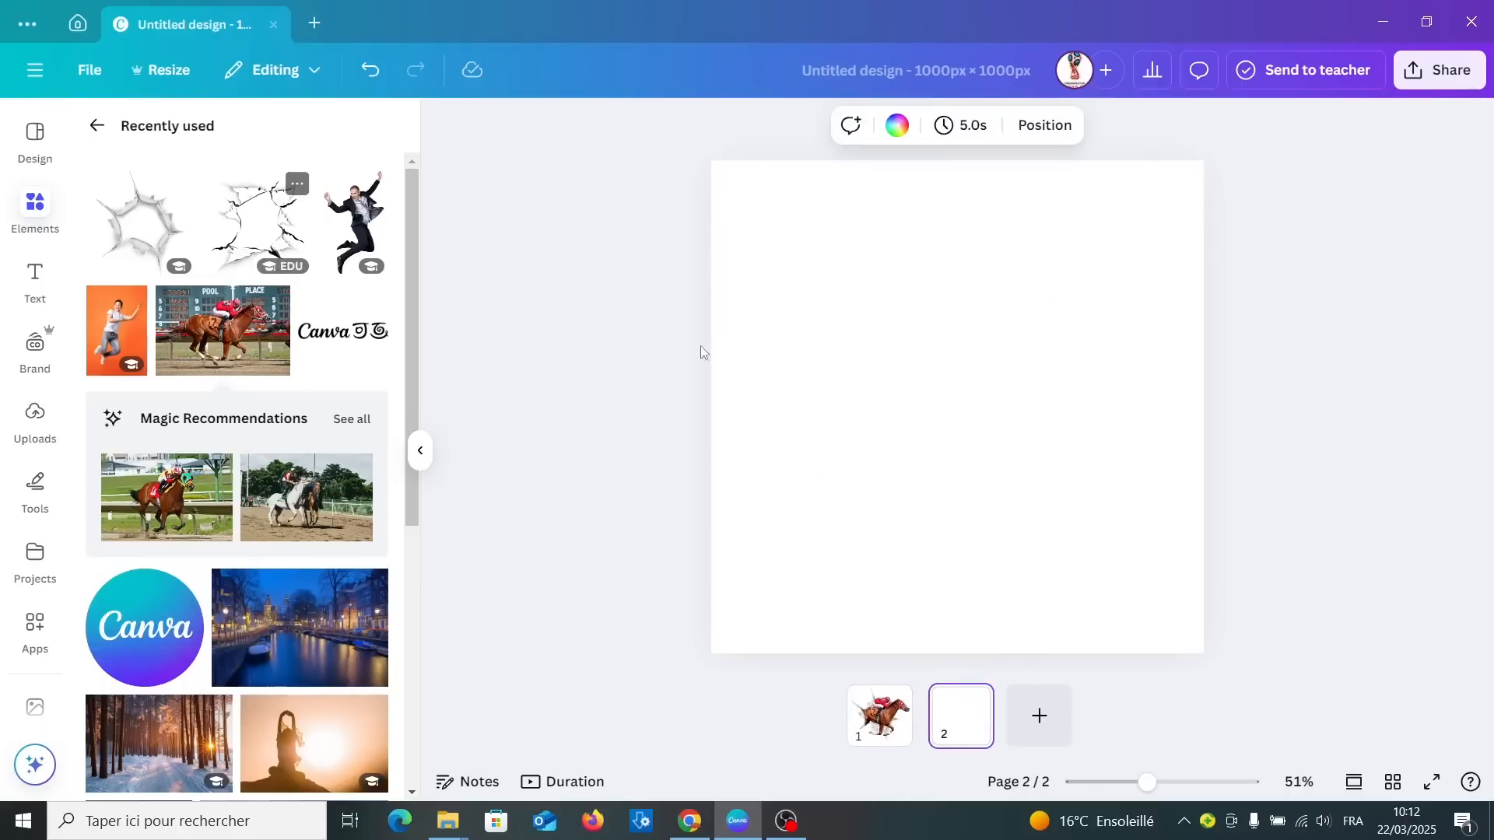
drag(861, 507, 759, 603)
drag(1057, 308, 1155, 207)
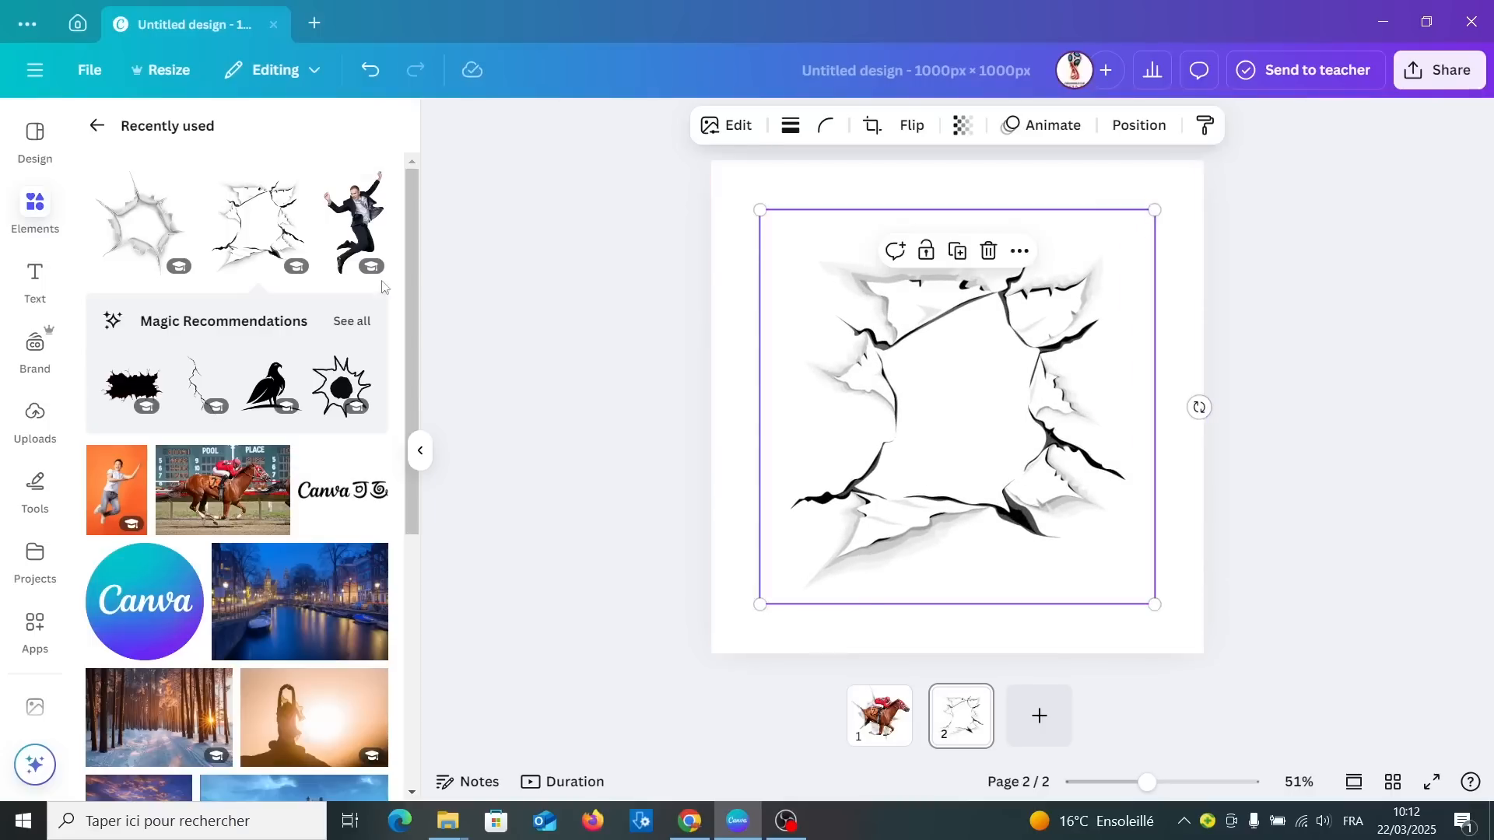
- Place the recently used jumping businessman over the cracked hole, cropped at the waist and enlarged to nearly the page's width
click(354, 216)
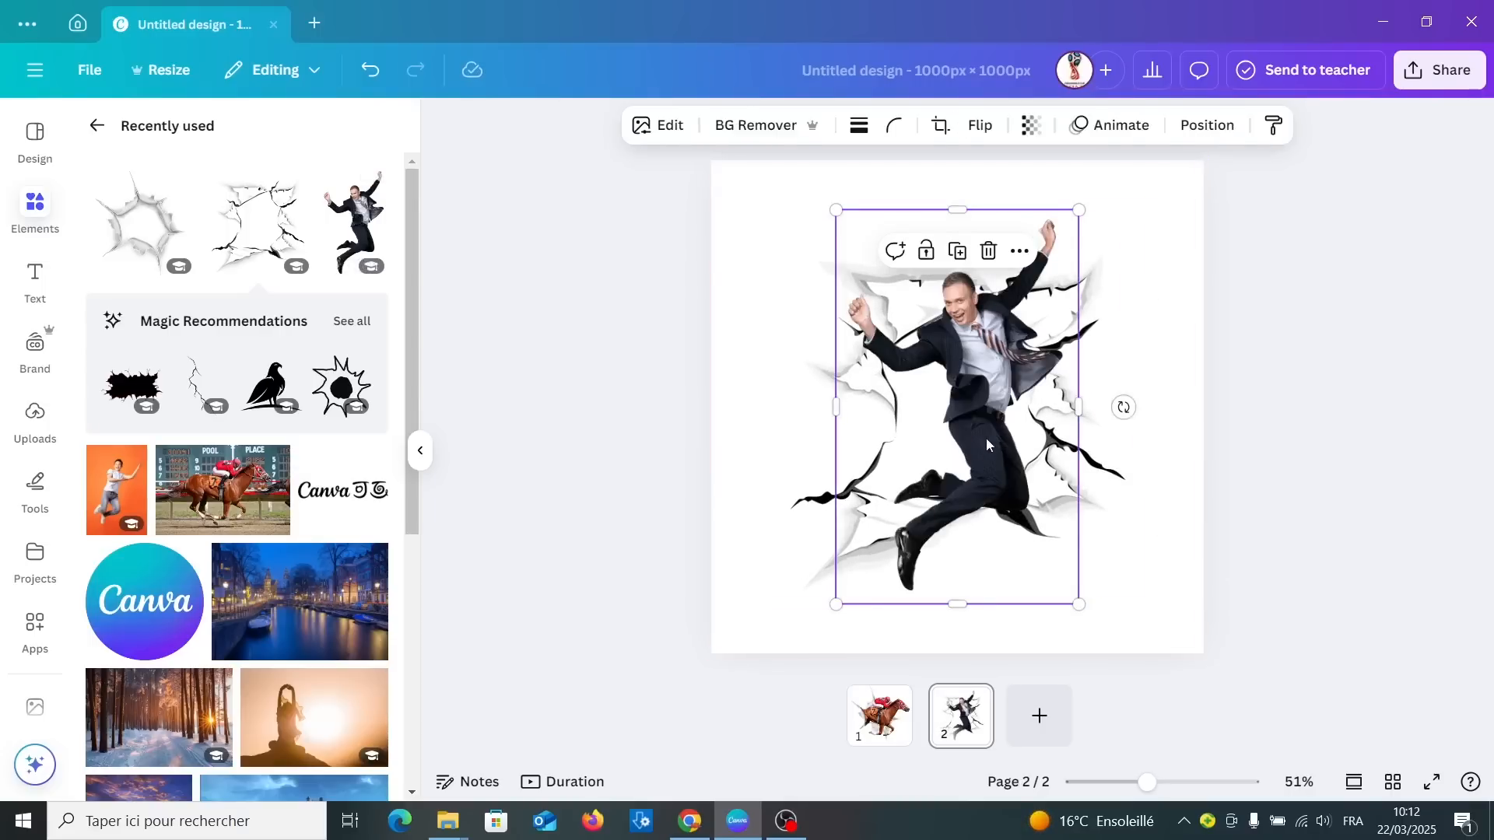
drag(958, 604, 992, 437)
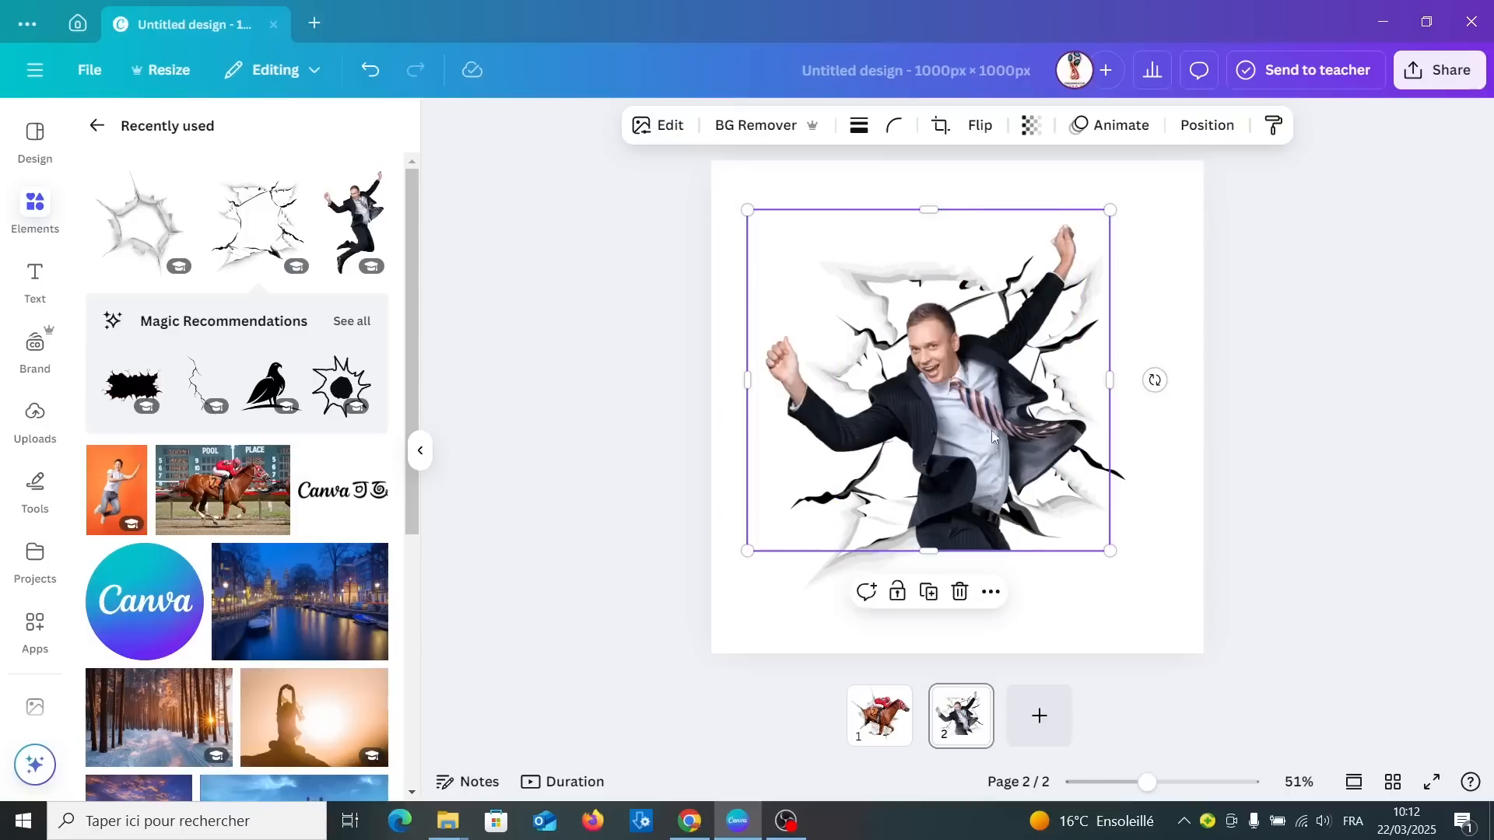
drag(1110, 210, 1157, 187)
drag(747, 550, 731, 627)
drag(929, 420, 927, 406)
drag(926, 581, 934, 520)
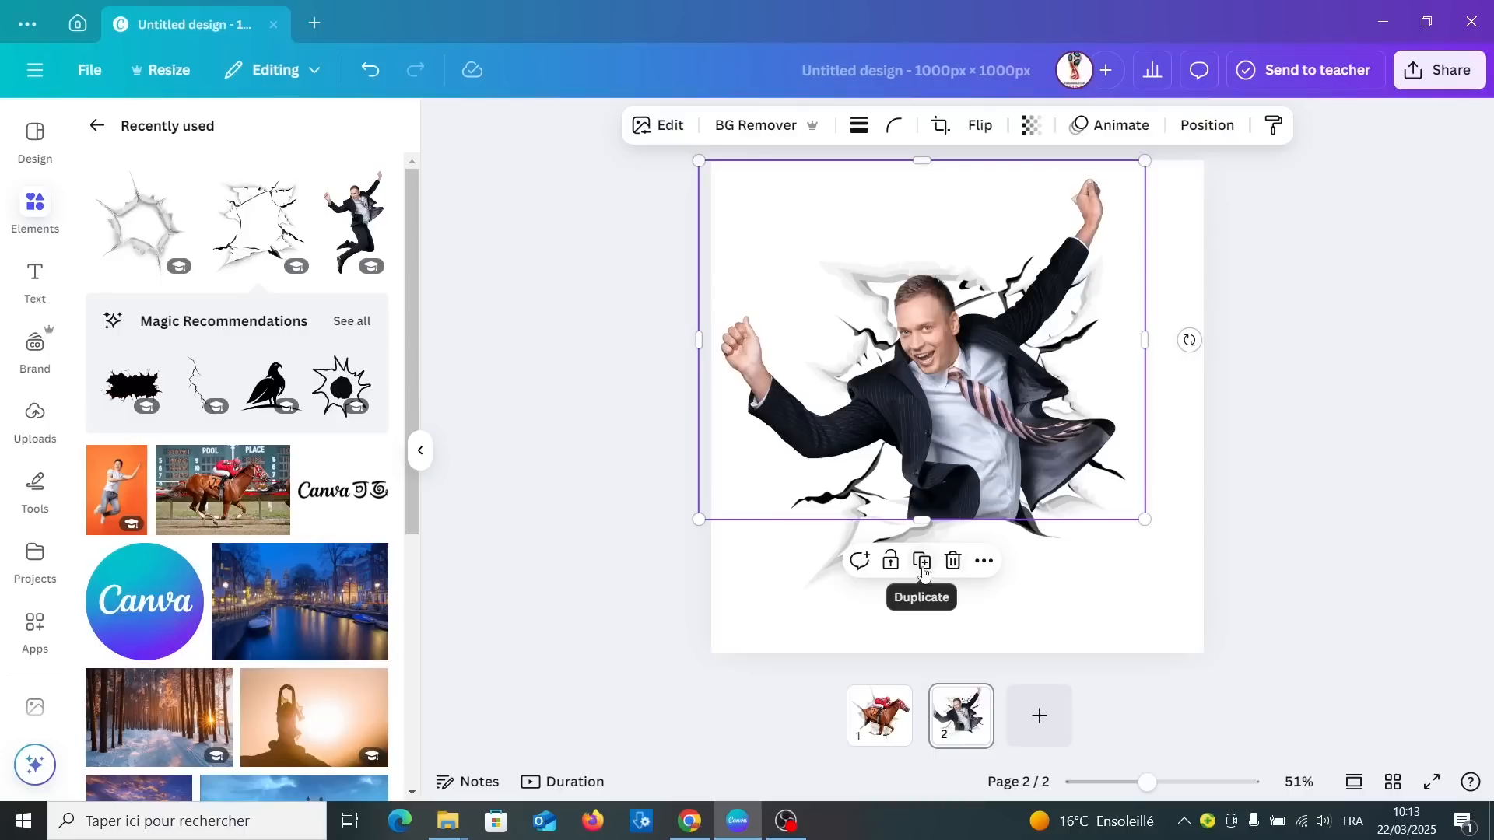
- Layer a duplicate of the man directly behind the cracked hole and crop the front copy's lower edge slightly higher
drag(965, 460, 966, 457)
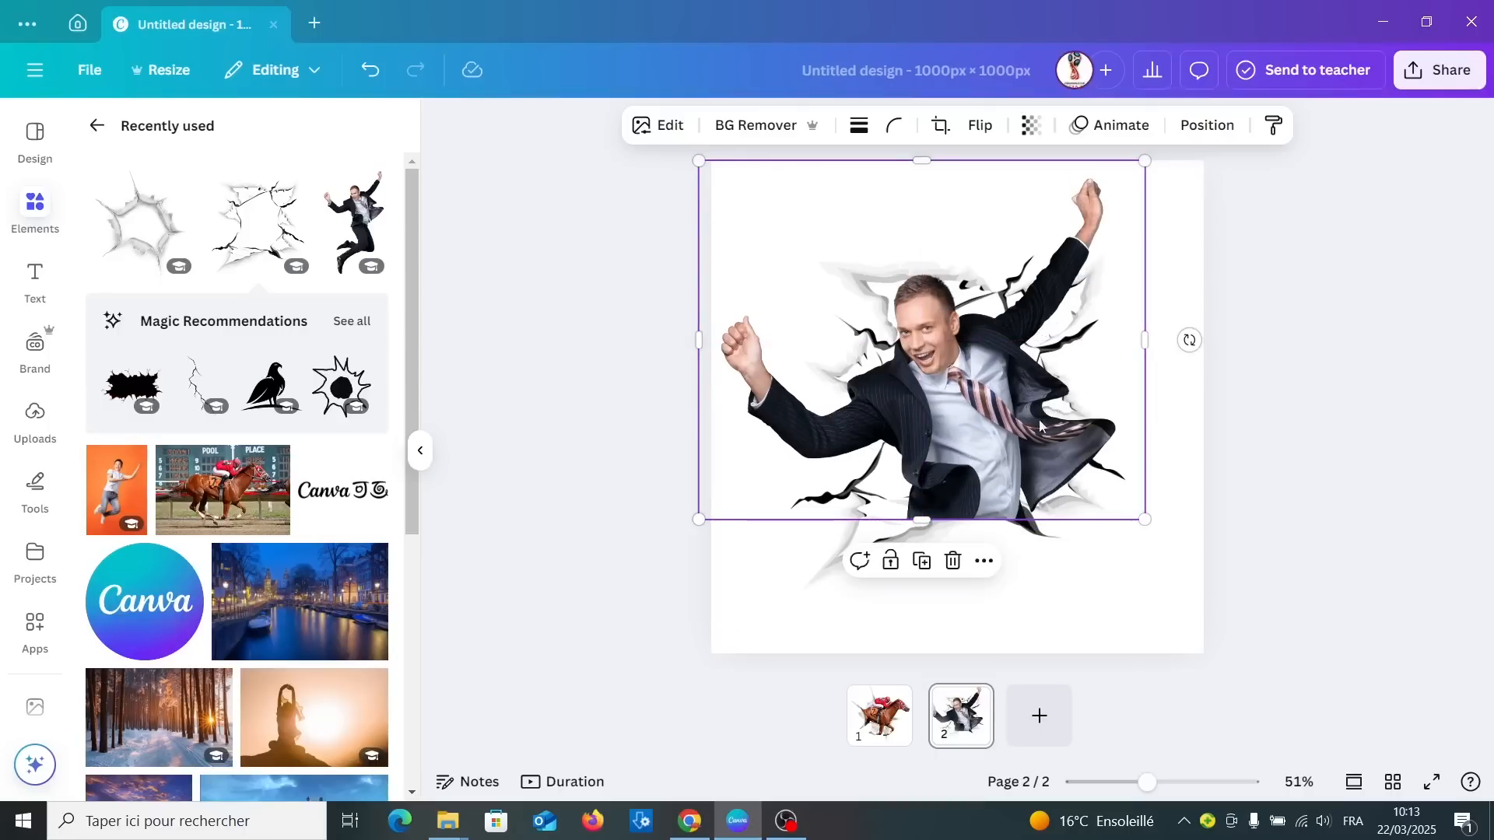
click(1186, 132)
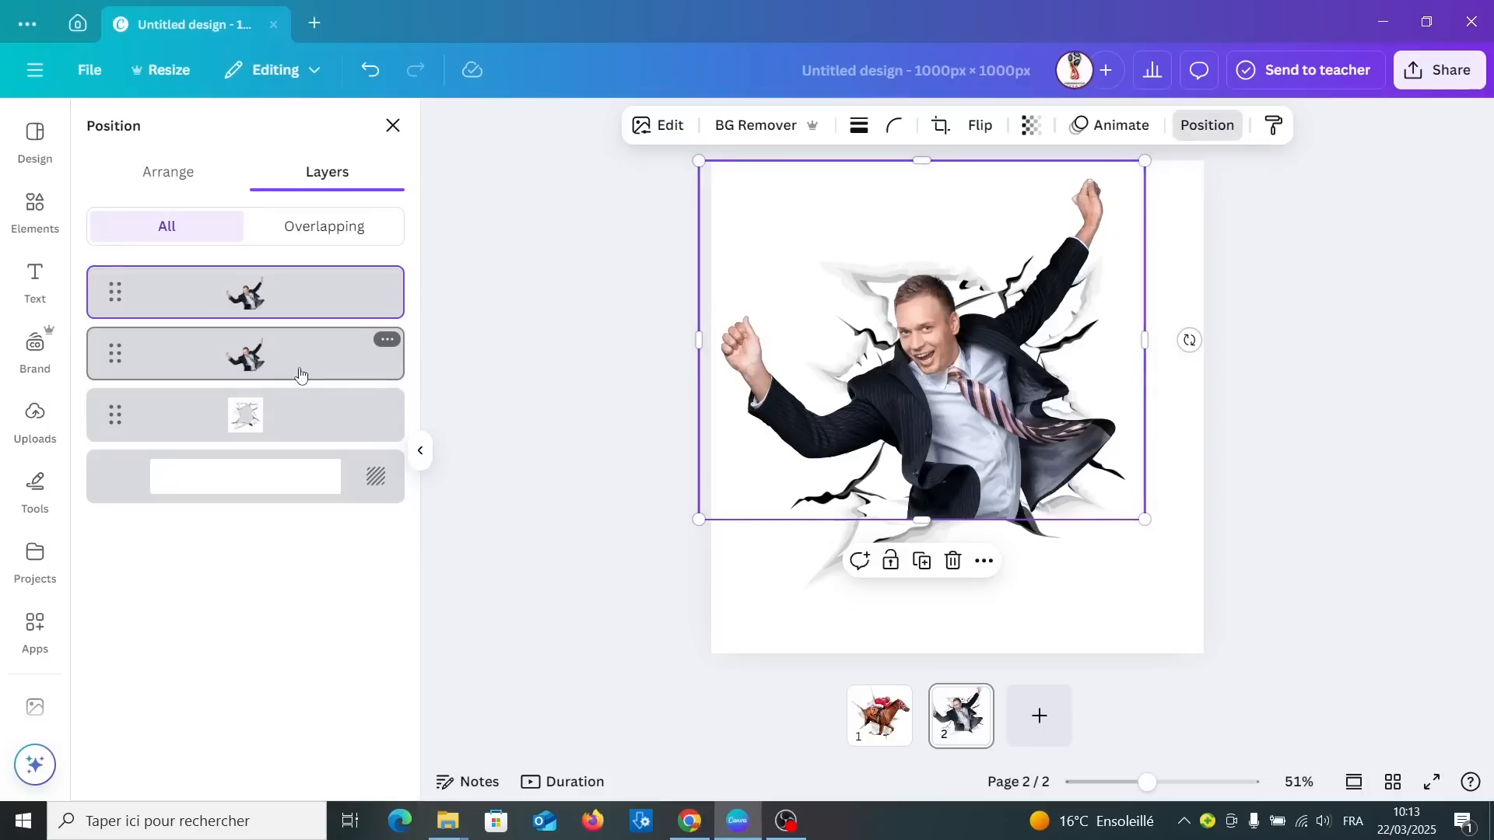
drag(302, 370, 311, 457)
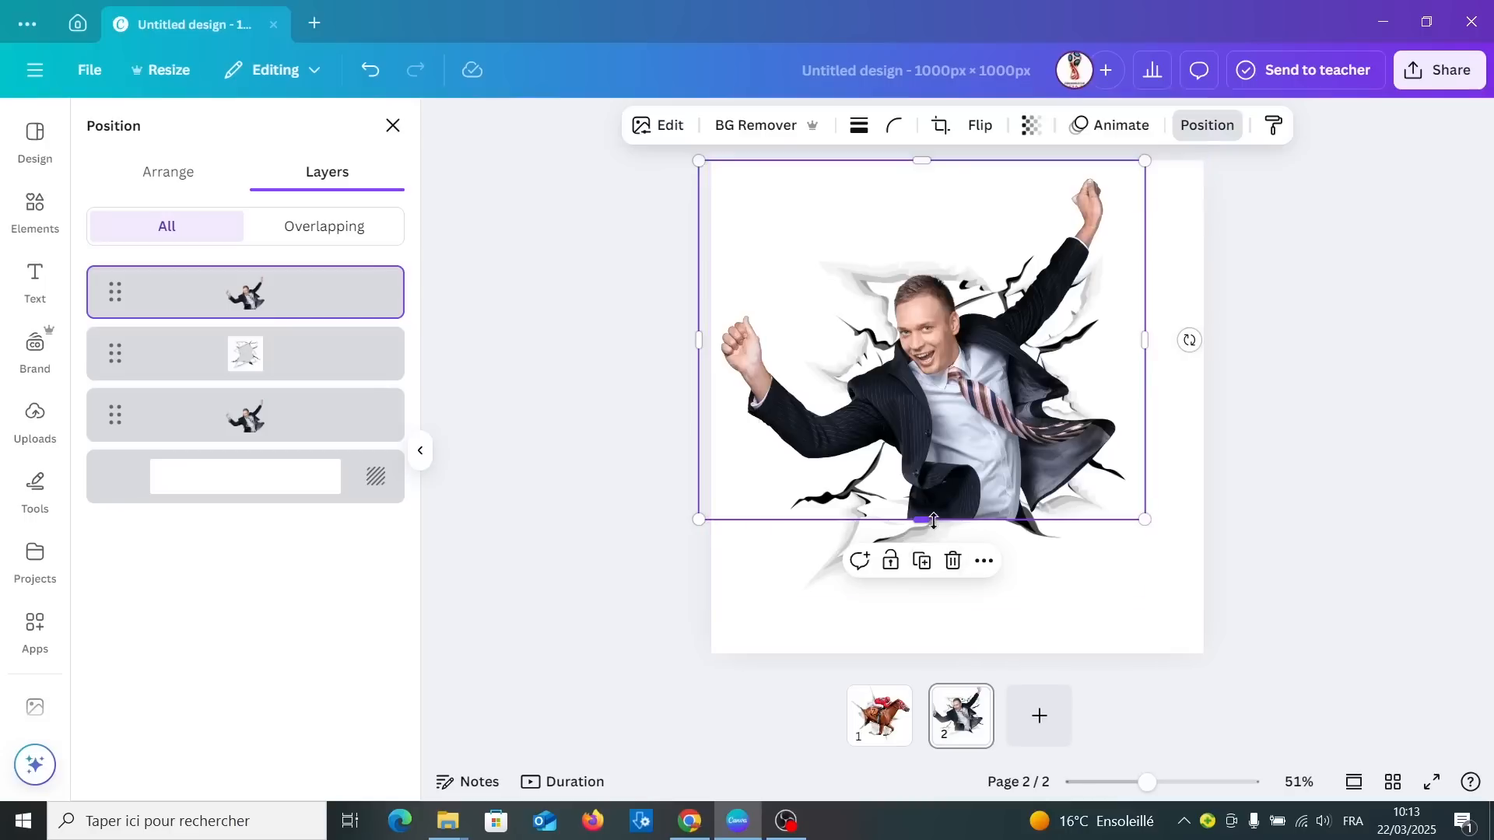
drag(923, 511, 923, 477)
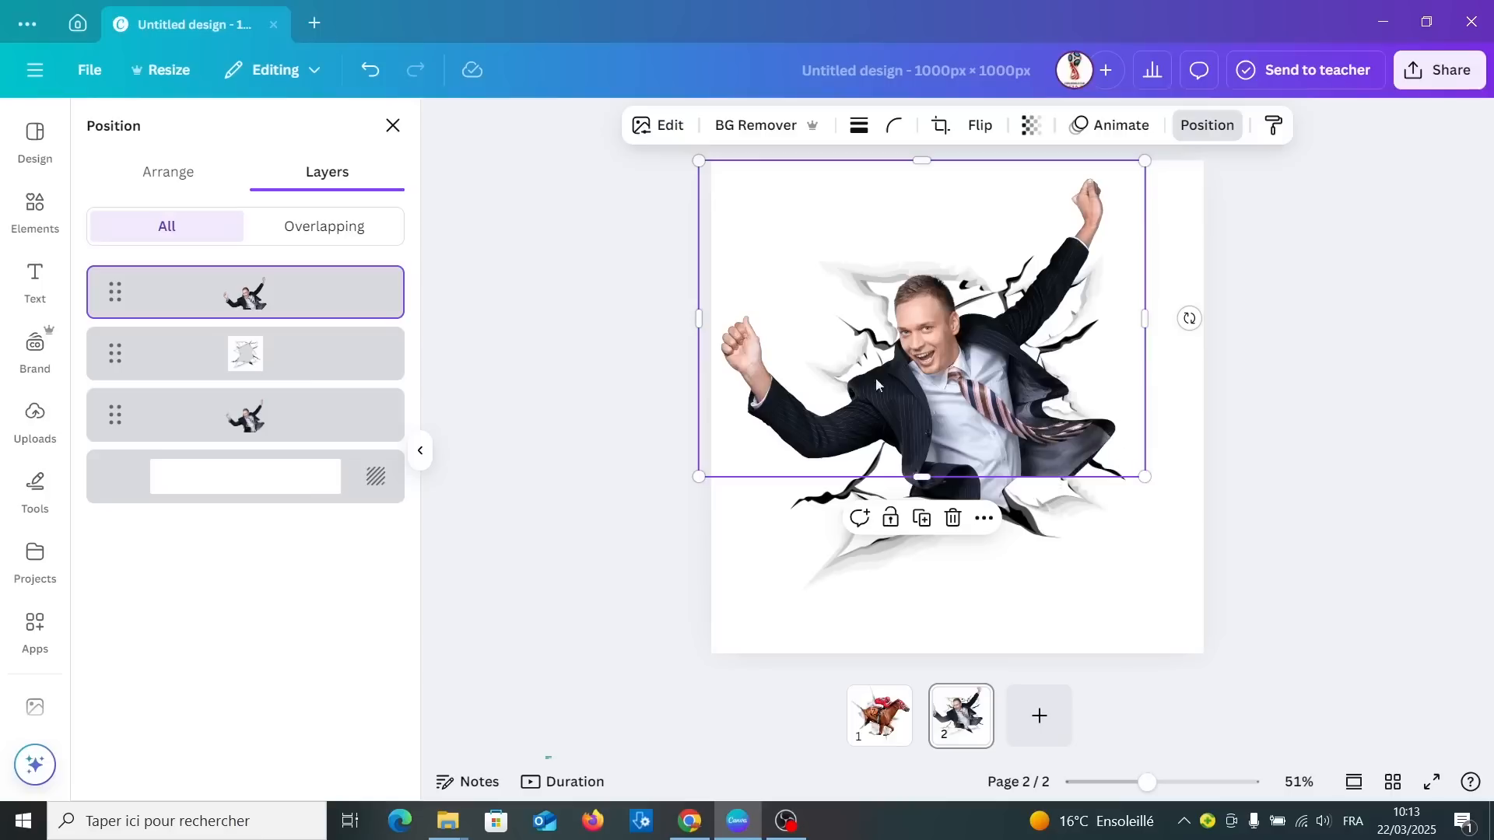
- Erase the flying jacket tail from the front copy of the man with the Magic Eraser brush, finishing at brush size 30
click(667, 129)
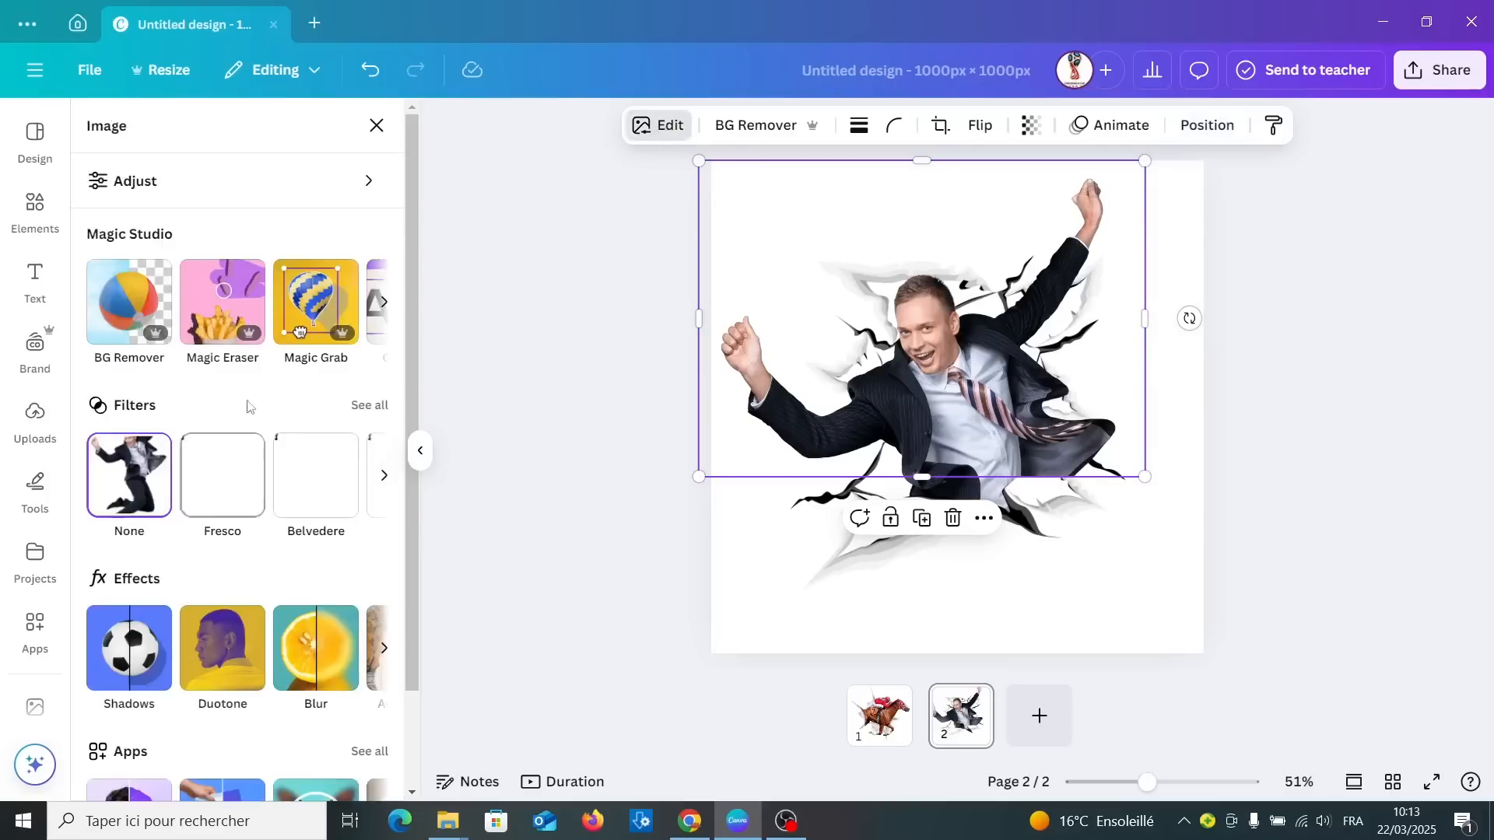
click(237, 309)
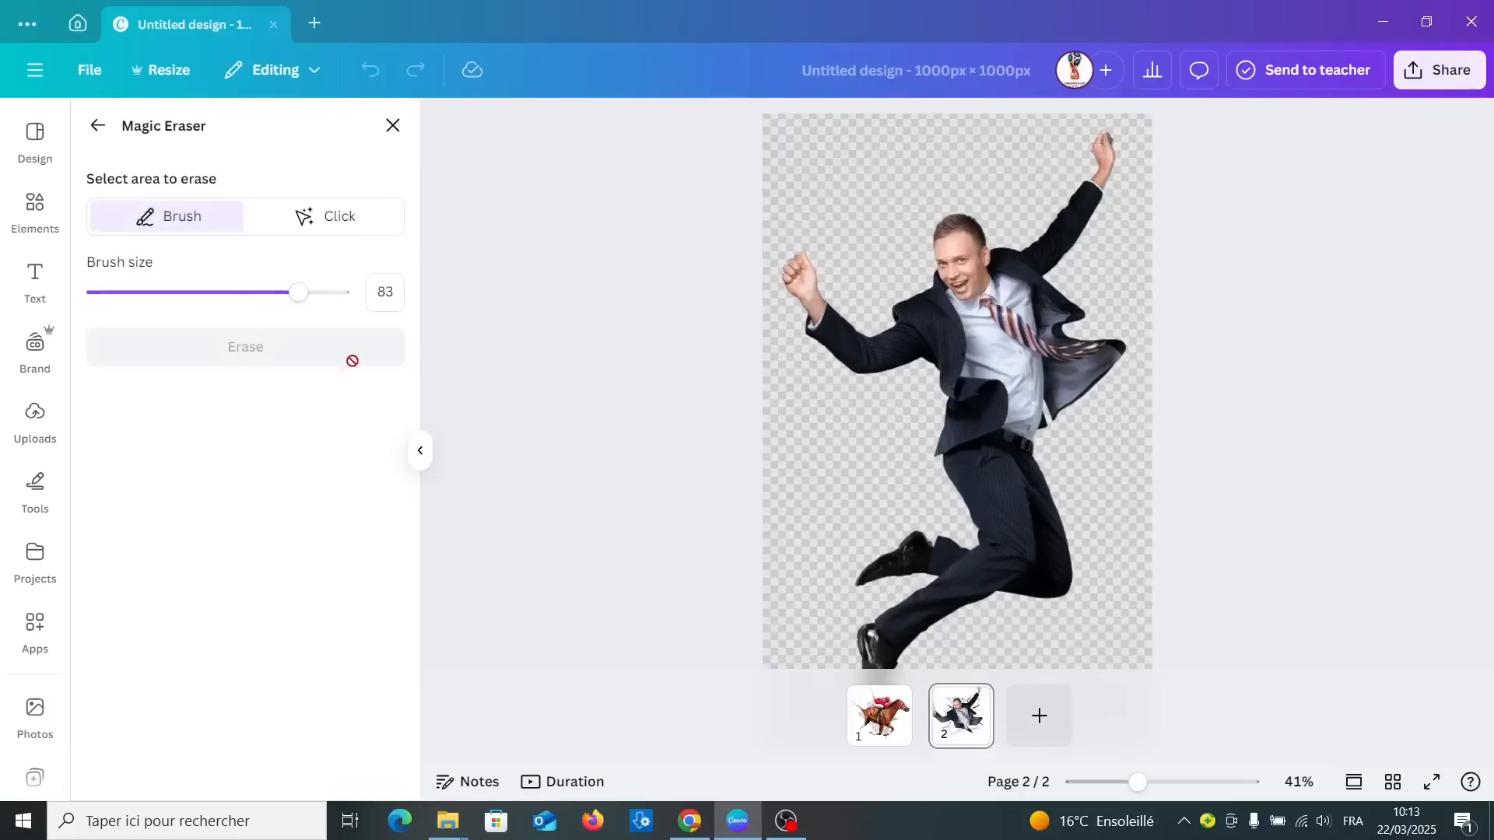
click(1112, 395)
click(167, 292)
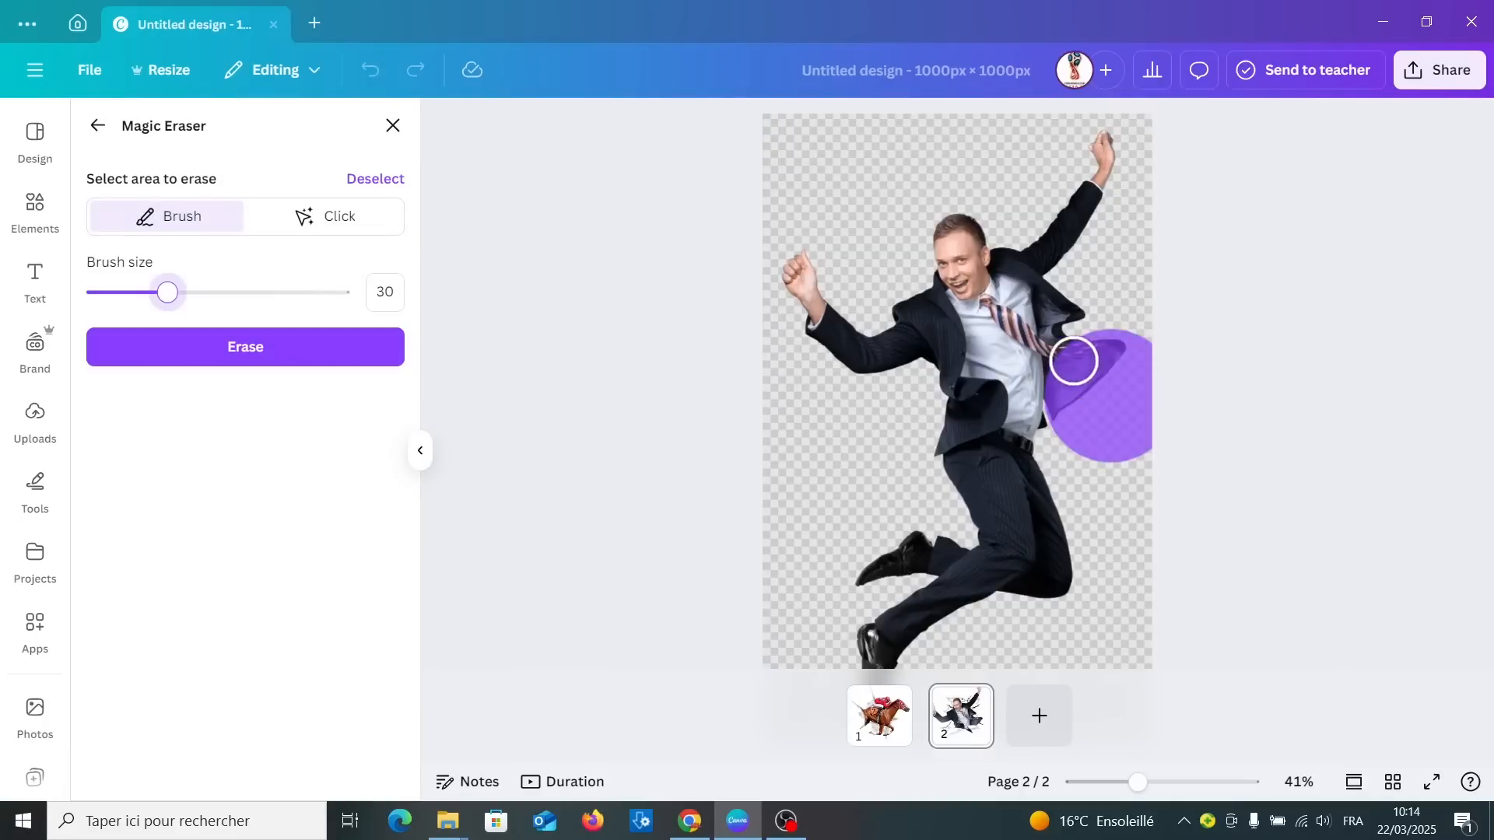
click(263, 358)
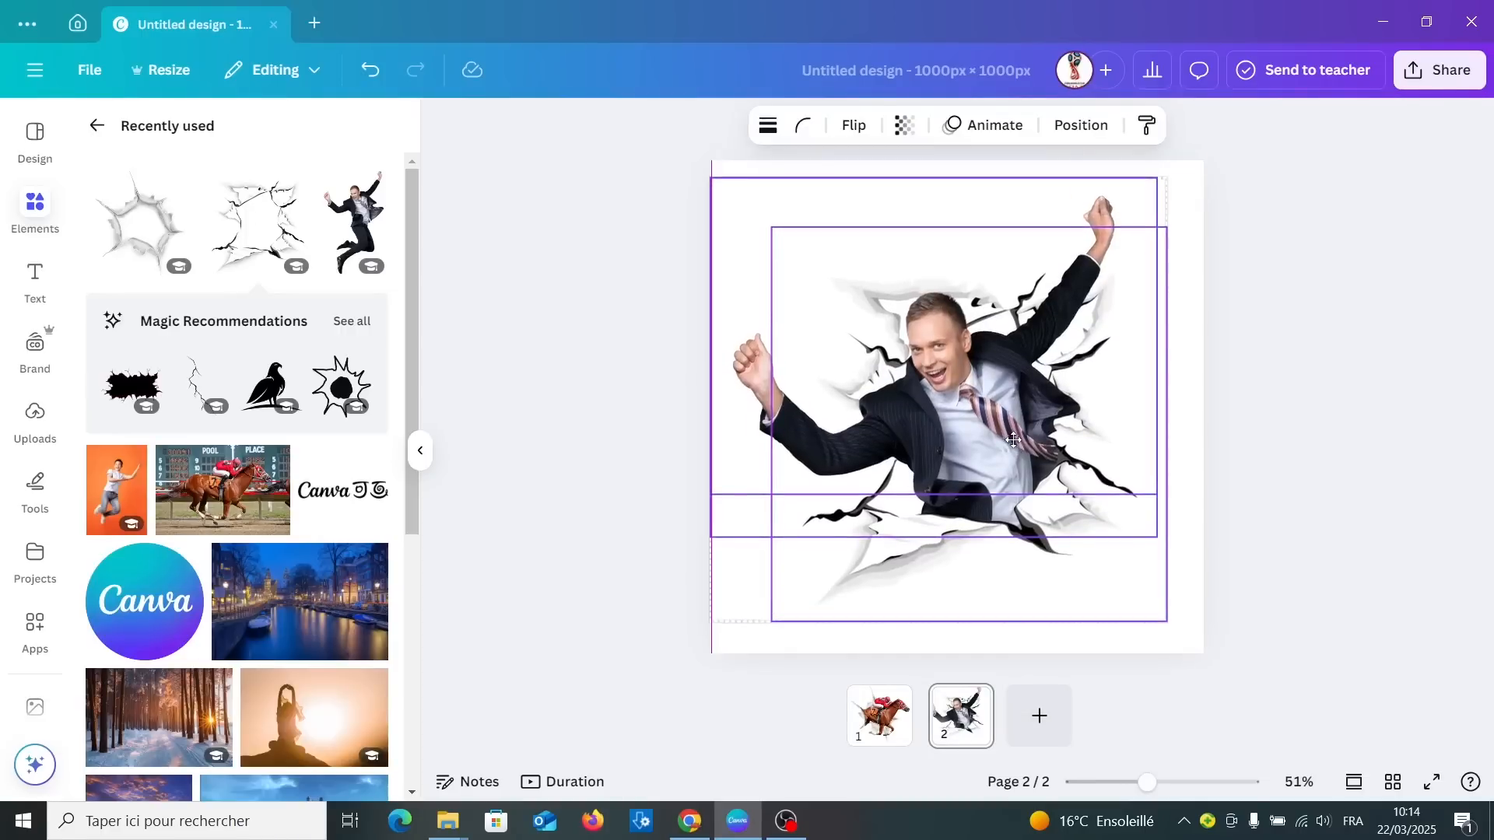
- Shift the whole man and cracked hole composition slightly right and down to center it on the page
drag(1015, 440, 1019, 442)
click(1350, 521)
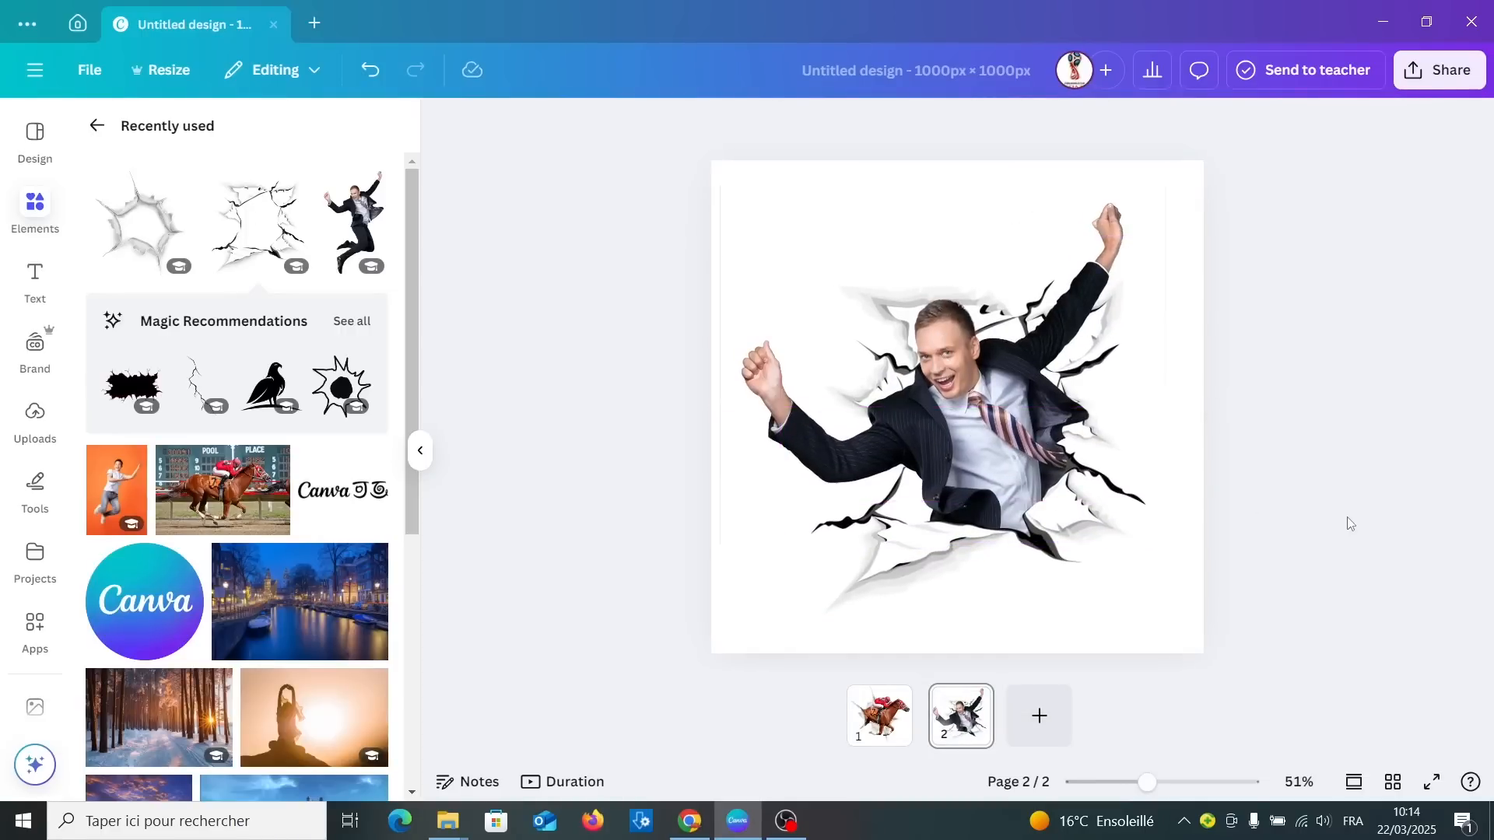